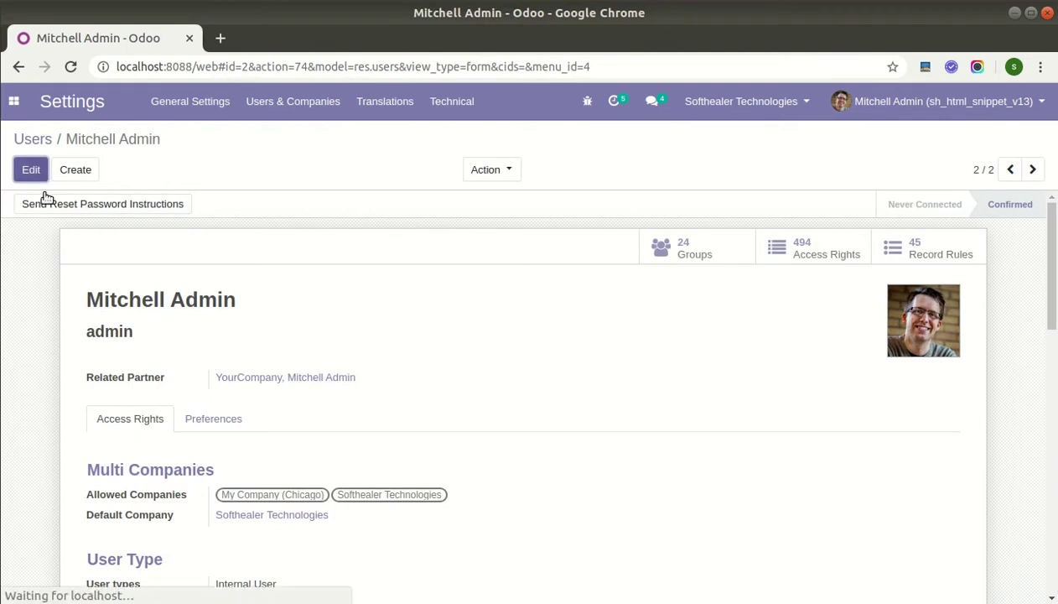
Step: Enable the Export Invoice right for the administrator user, save the record and reload the page
{"action": "scroll", "coordinate": [355, 370], "scroll_direction": "down", "scroll_amount": 15}
{"action": "scroll", "coordinate": [492, 435], "scroll_direction": "down", "scroll_amount": 1}
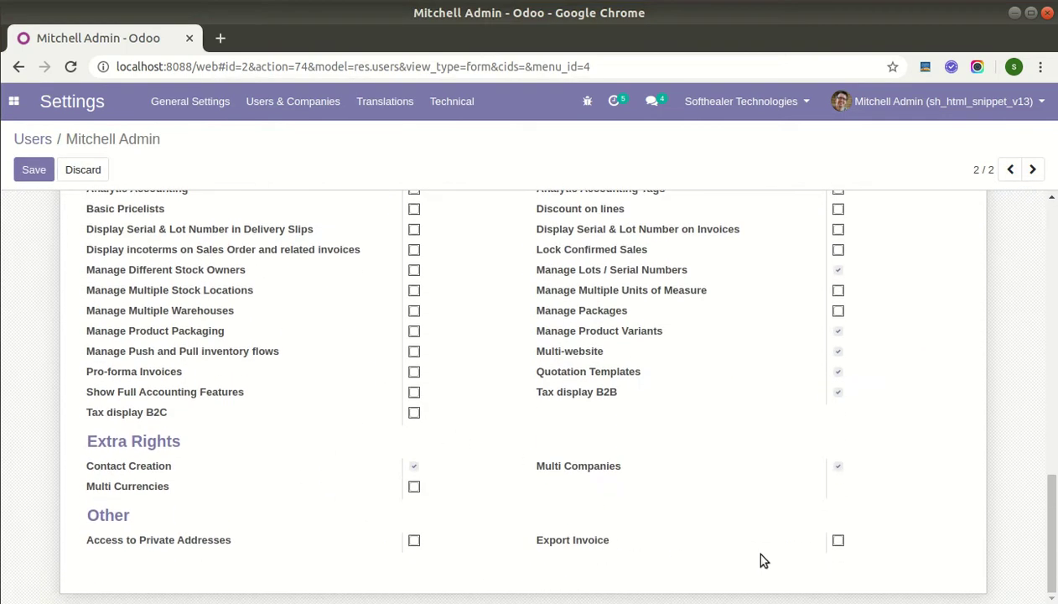
{"action": "left_click", "coordinate": [837, 540]}
{"action": "left_click", "coordinate": [33, 170]}
{"action": "left_click", "coordinate": [71, 66]}
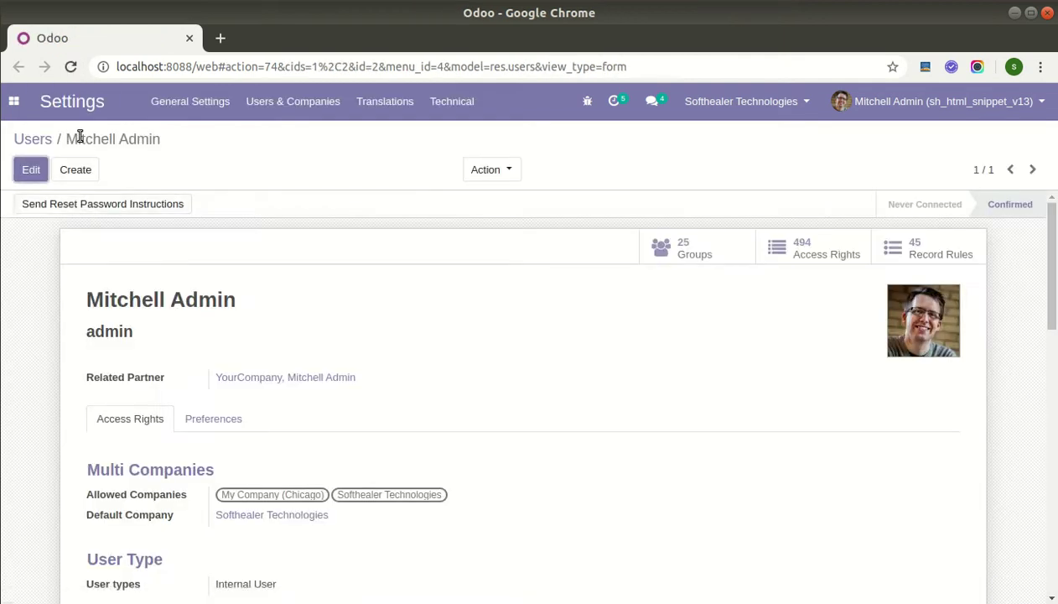
Step: Select all customer invoices in Invoicing and run Export Invoices on them to generate the zip archive
{"action": "left_click", "coordinate": [13, 100]}
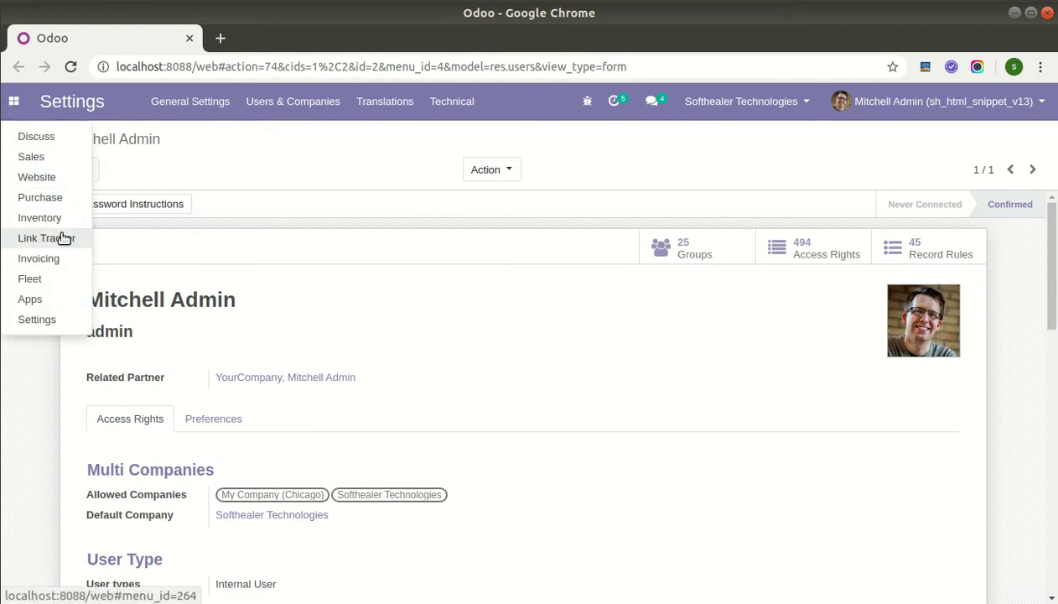
{"action": "left_click", "coordinate": [52, 258]}
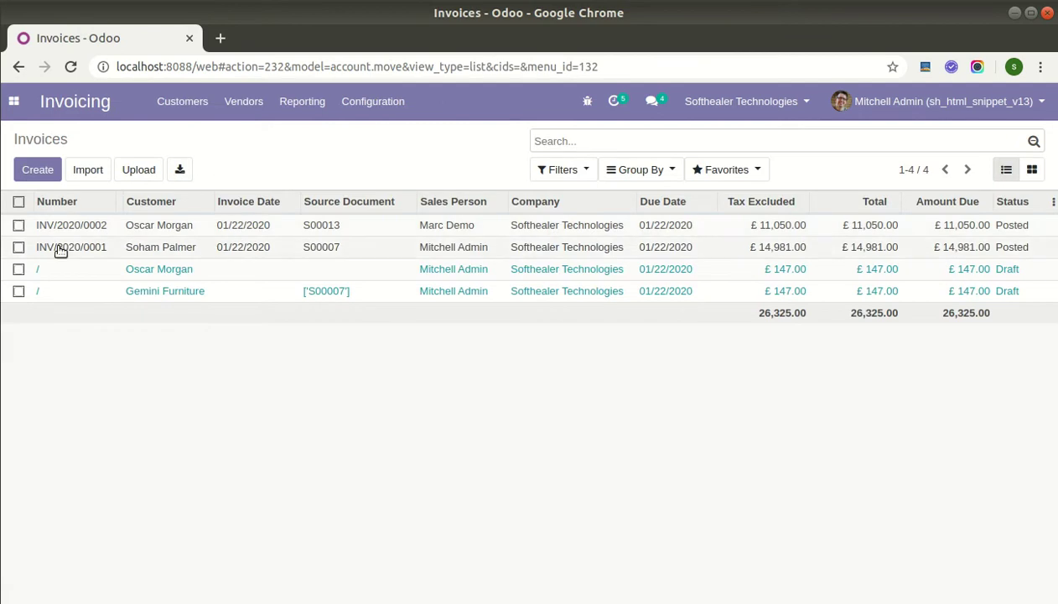
{"action": "left_click", "coordinate": [18, 204]}
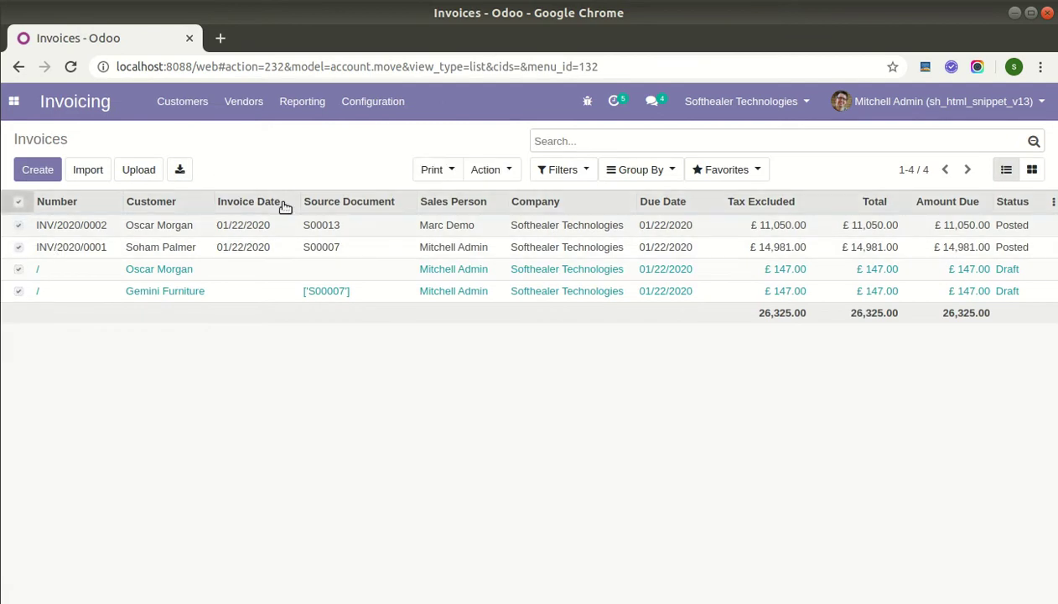
{"action": "left_click", "coordinate": [475, 171]}
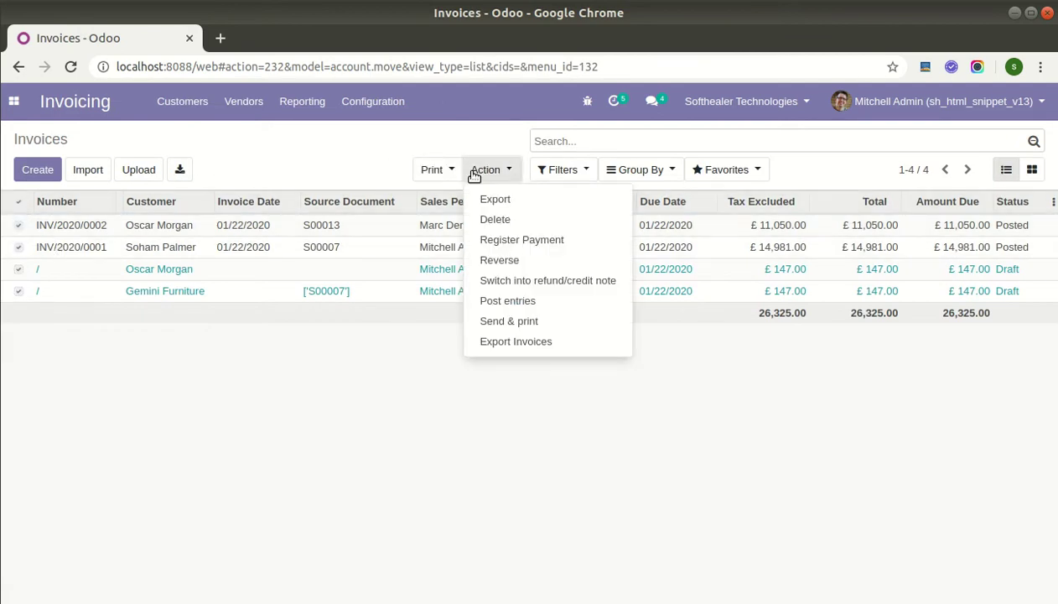
{"action": "left_click", "coordinate": [541, 344]}
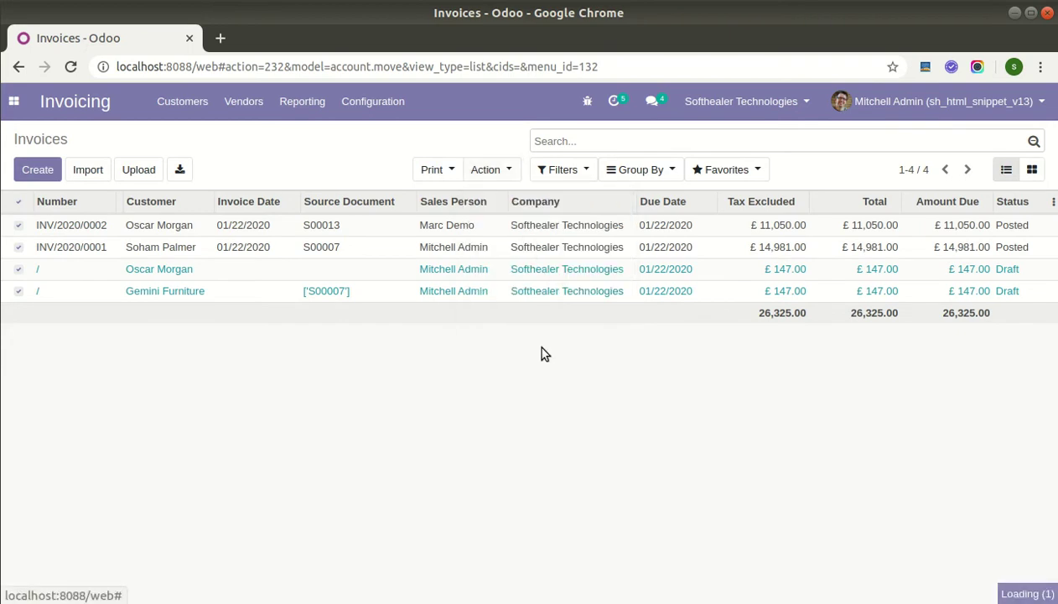
{"action": "left_click", "coordinate": [169, 413]}
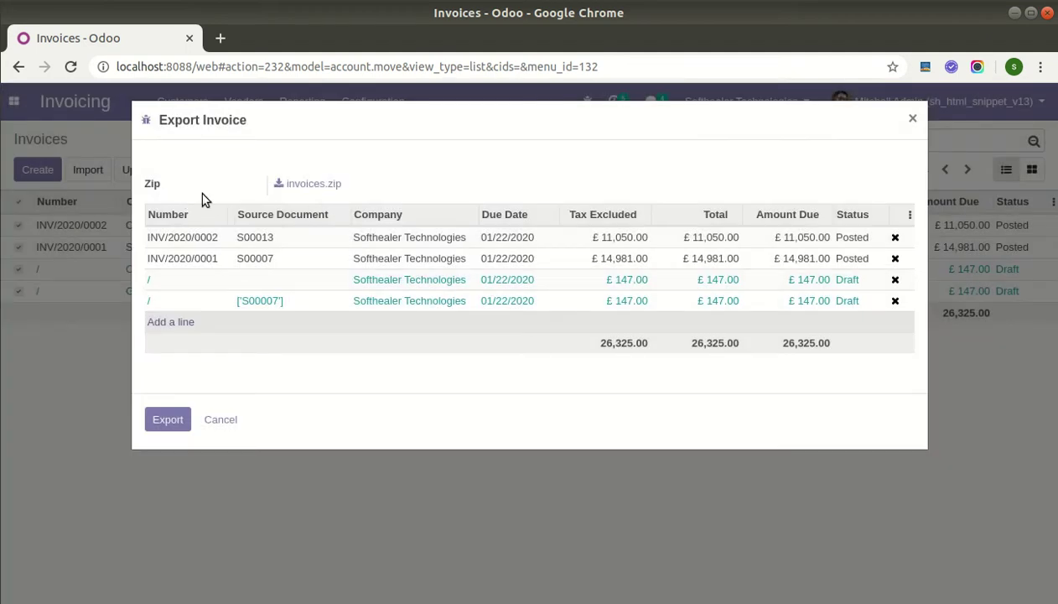
Step: Download the generated zip as invoices (11).zip into the Desktop folder 2 Export Invoice
{"action": "left_click", "coordinate": [321, 184]}
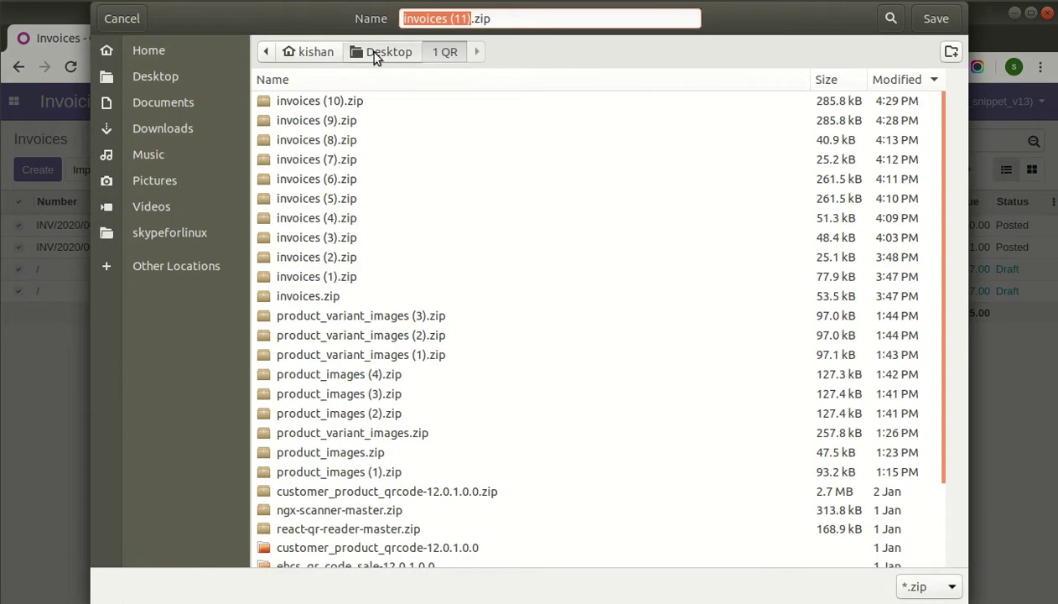
{"action": "left_click", "coordinate": [376, 54]}
{"action": "double_click", "coordinate": [340, 122]}
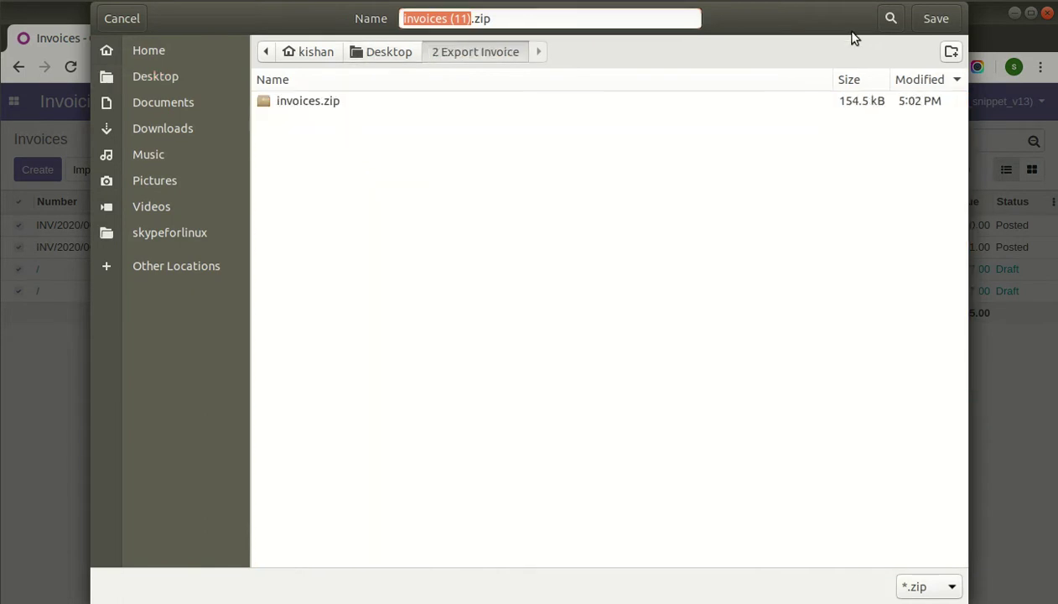
{"action": "left_click", "coordinate": [936, 18]}
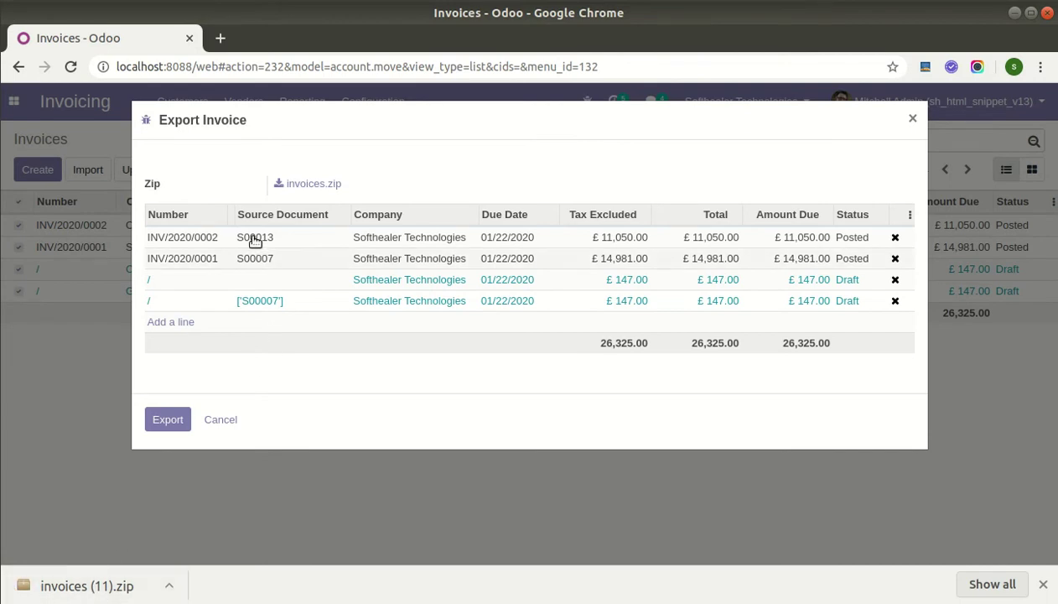
Step: Open the downloaded invoices (11).zip archive and browse to its 2020/January folder
{"action": "left_click", "coordinate": [17, 584]}
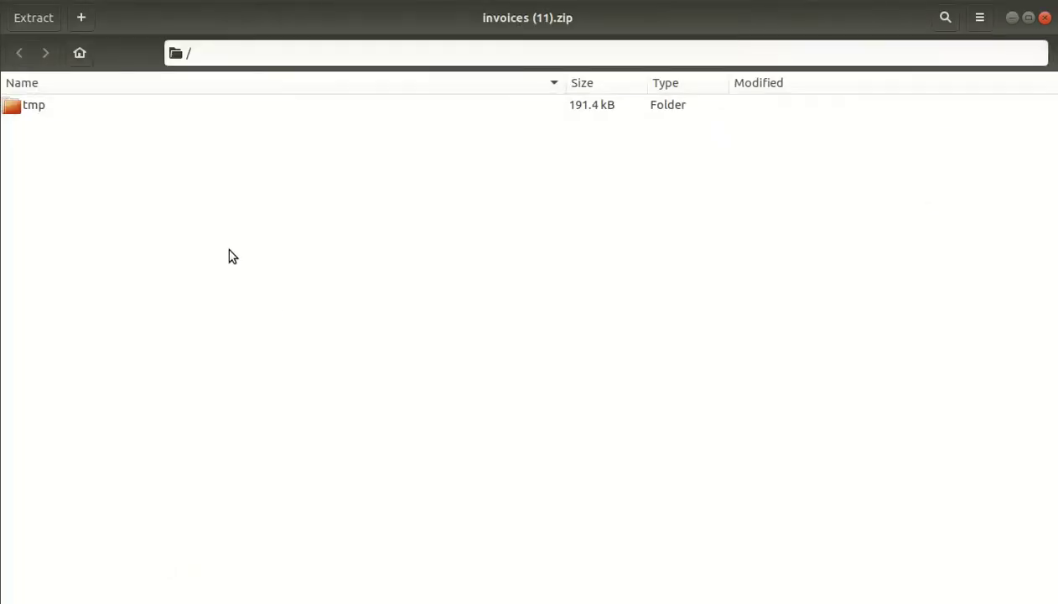
{"action": "left_click", "coordinate": [38, 114]}
{"action": "double_click", "coordinate": [44, 115]}
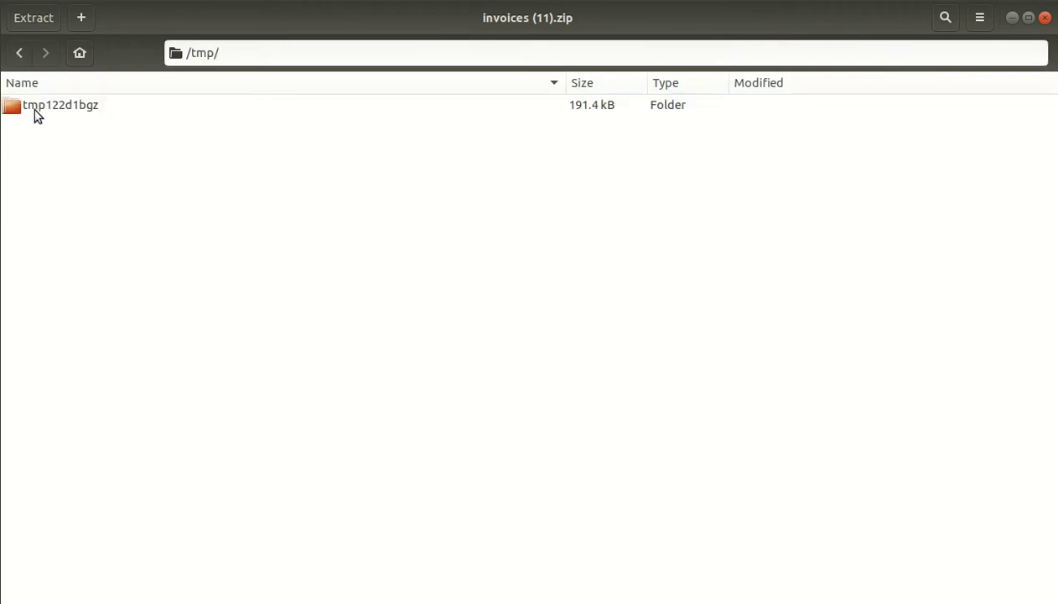
{"action": "double_click", "coordinate": [99, 113]}
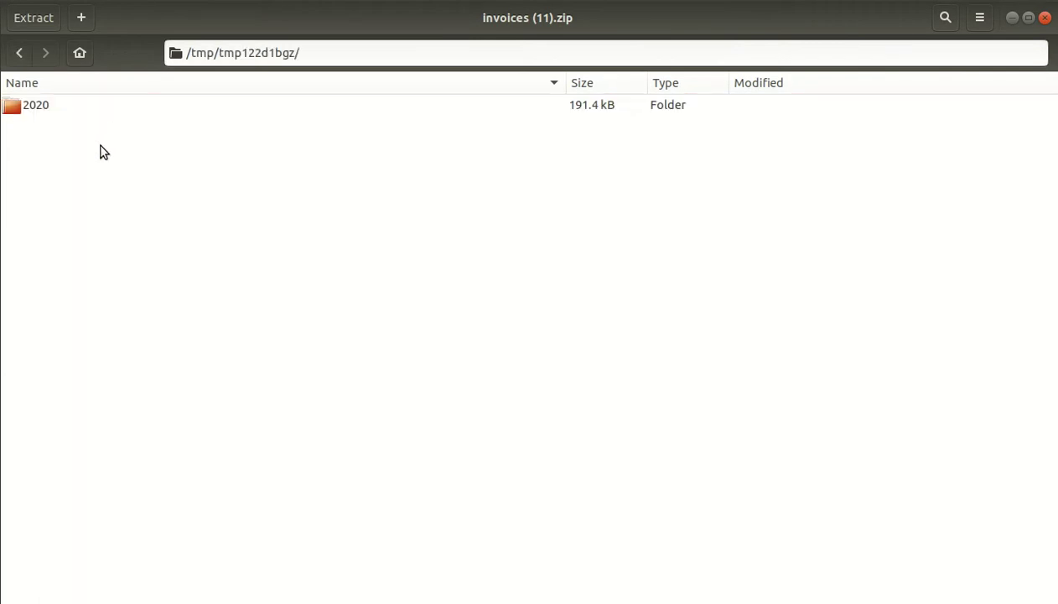
{"action": "double_click", "coordinate": [39, 114]}
{"action": "double_click", "coordinate": [80, 114]}
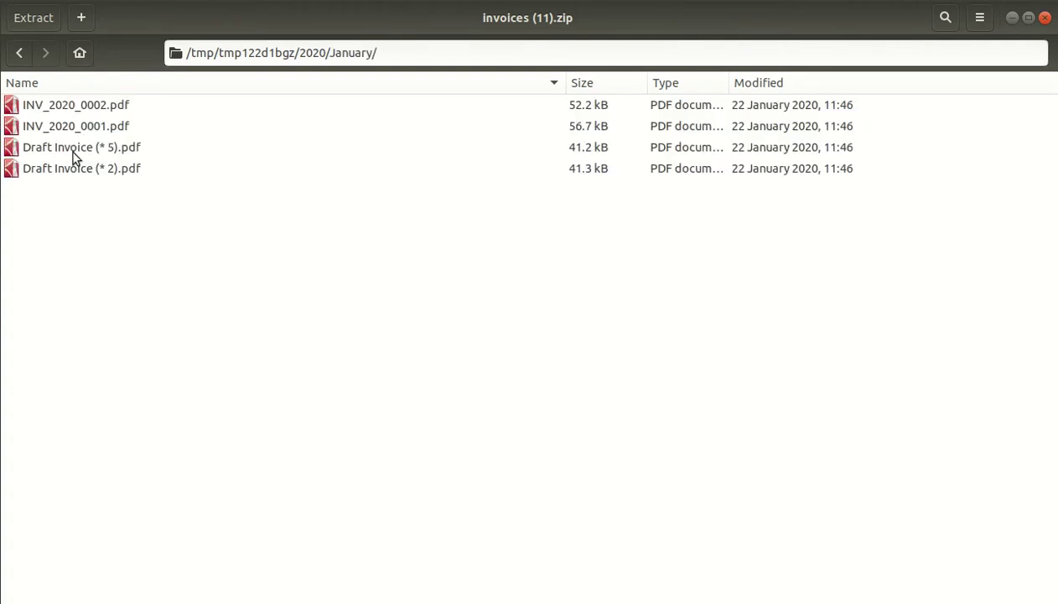
Step: Review the exported INV_2020_0002.pdf and INV_2020_0001.pdf, closing each document after viewing
{"action": "double_click", "coordinate": [88, 109]}
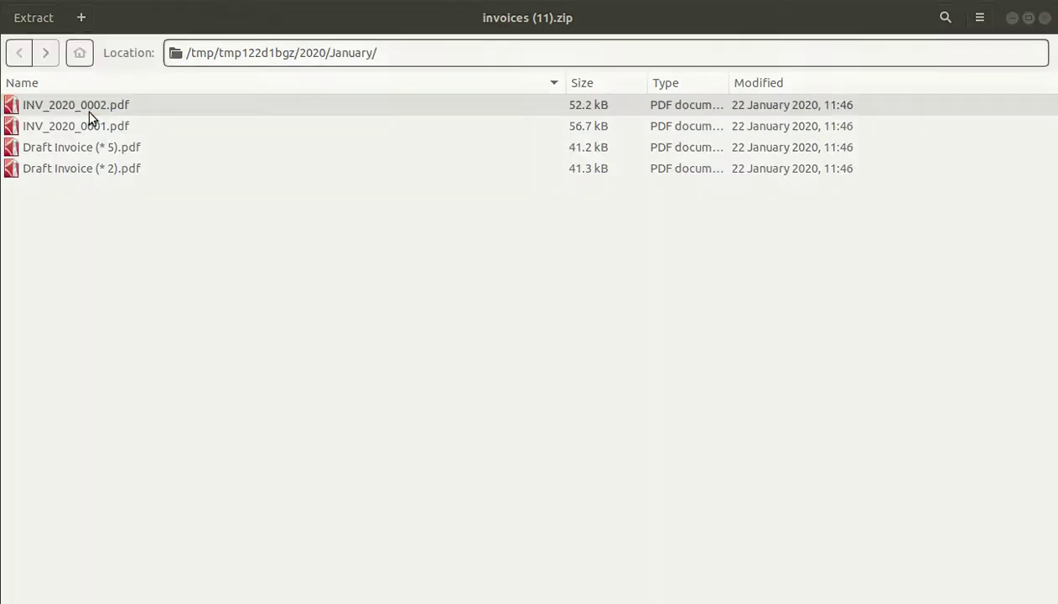
{"action": "scroll", "coordinate": [454, 168], "scroll_direction": "down", "scroll_amount": 10}
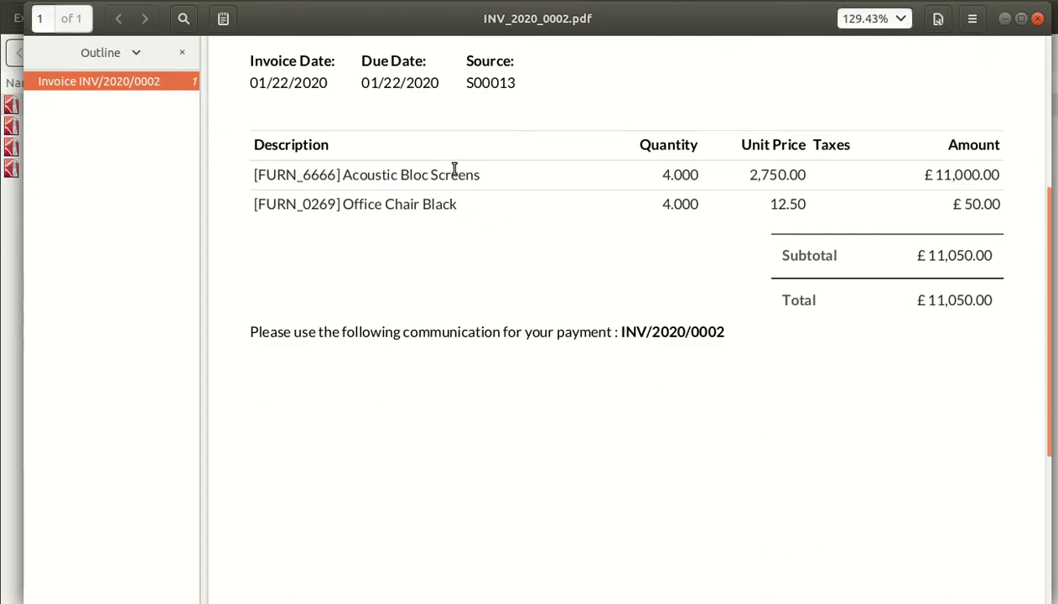
{"action": "left_click", "coordinate": [1037, 18]}
{"action": "double_click", "coordinate": [225, 125]}
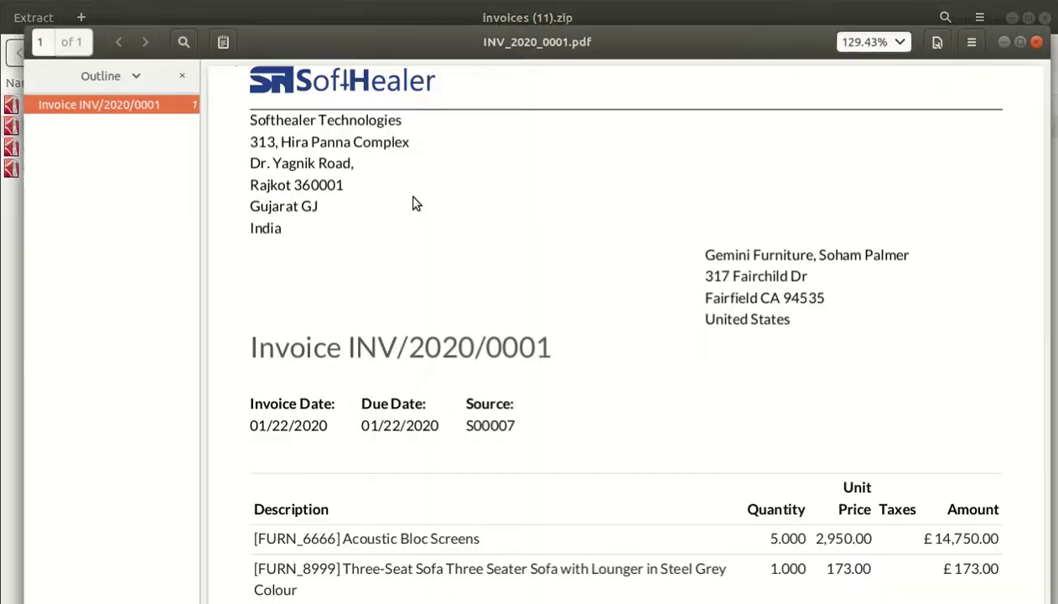
{"action": "scroll", "coordinate": [583, 205], "scroll_direction": "down", "scroll_amount": 5}
{"action": "scroll", "coordinate": [583, 240], "scroll_direction": "up", "scroll_amount": 5}
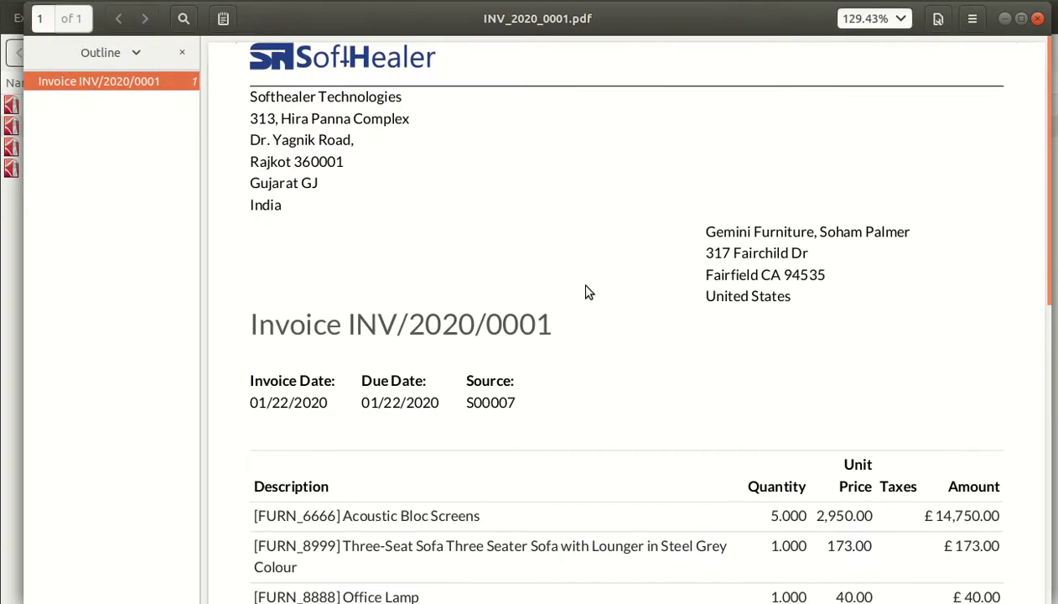
{"action": "left_click", "coordinate": [1037, 18]}
Step: Review Draft Invoice (* 5).pdf and Draft Invoice (* 2).pdf, then close the archive and the Export Invoice dialog
{"action": "double_click", "coordinate": [141, 145]}
{"action": "scroll", "coordinate": [457, 211], "scroll_direction": "down", "scroll_amount": 10}
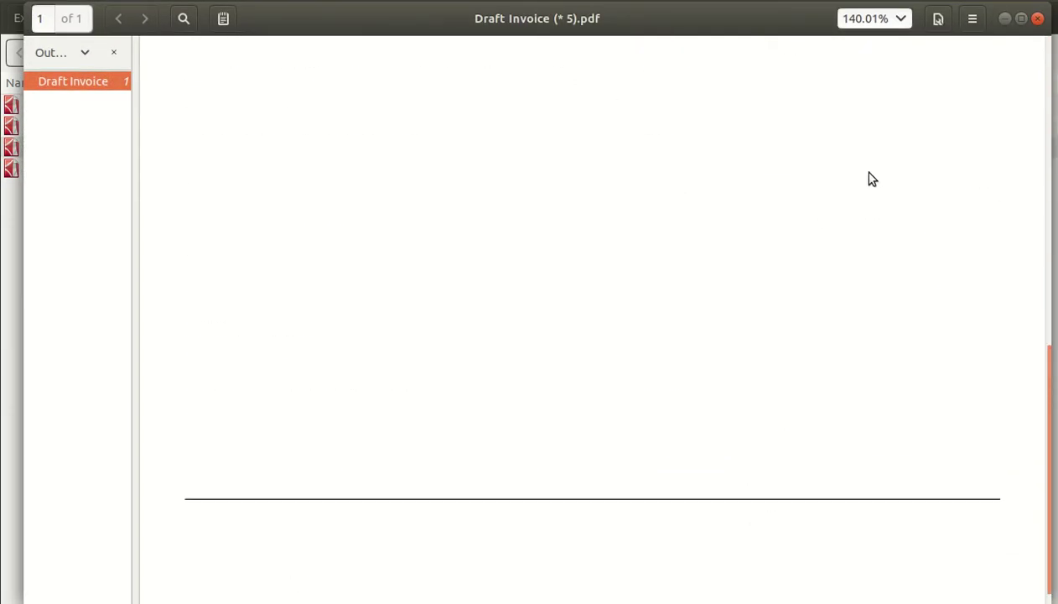
{"action": "left_click", "coordinate": [1039, 20]}
{"action": "double_click", "coordinate": [189, 166]}
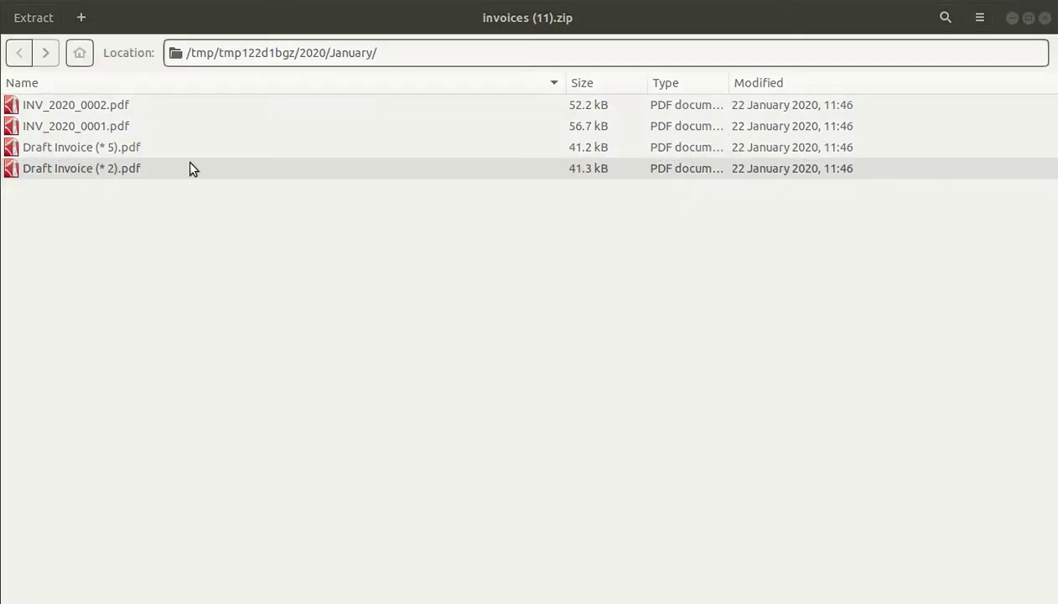
{"action": "scroll", "coordinate": [601, 210], "scroll_direction": "down", "scroll_amount": 5}
{"action": "scroll", "coordinate": [621, 239], "scroll_direction": "down", "scroll_amount": 2}
{"action": "scroll", "coordinate": [663, 227], "scroll_direction": "up", "scroll_amount": 7}
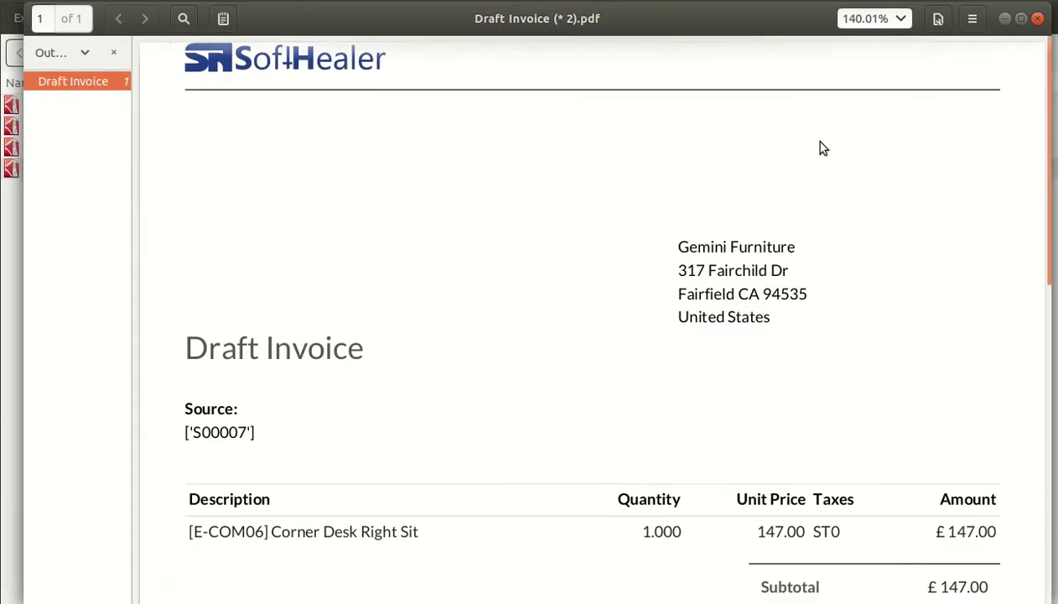
{"action": "left_click", "coordinate": [1037, 19]}
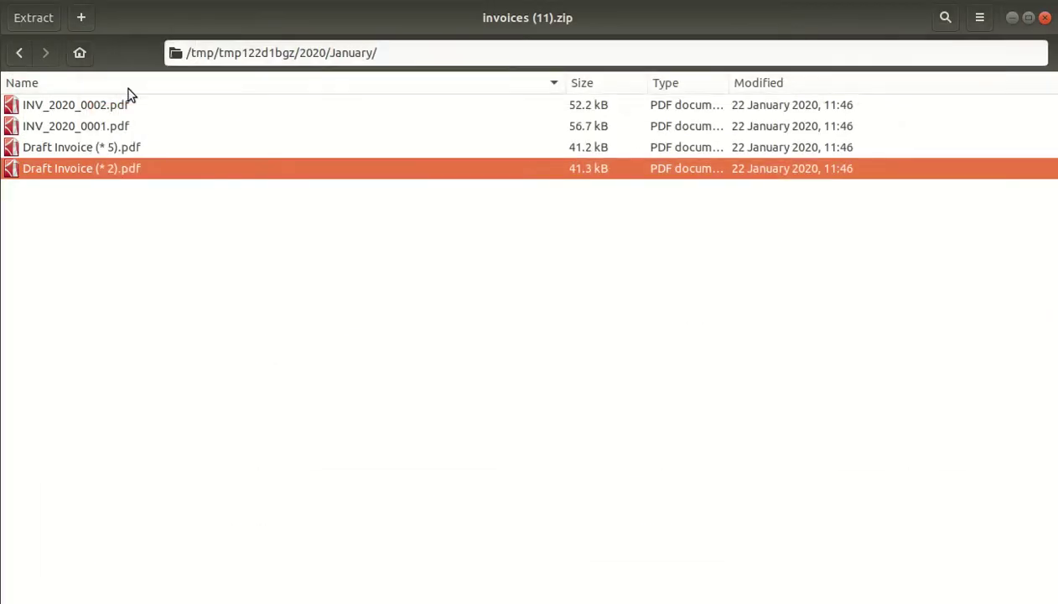
{"action": "left_click", "coordinate": [1044, 18]}
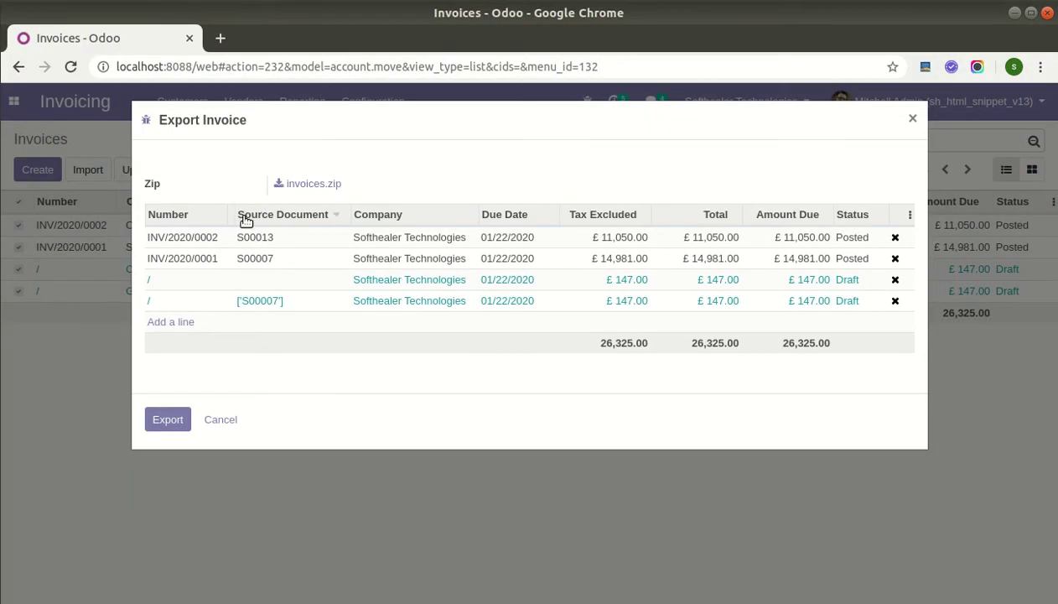
{"action": "left_click", "coordinate": [912, 119]}
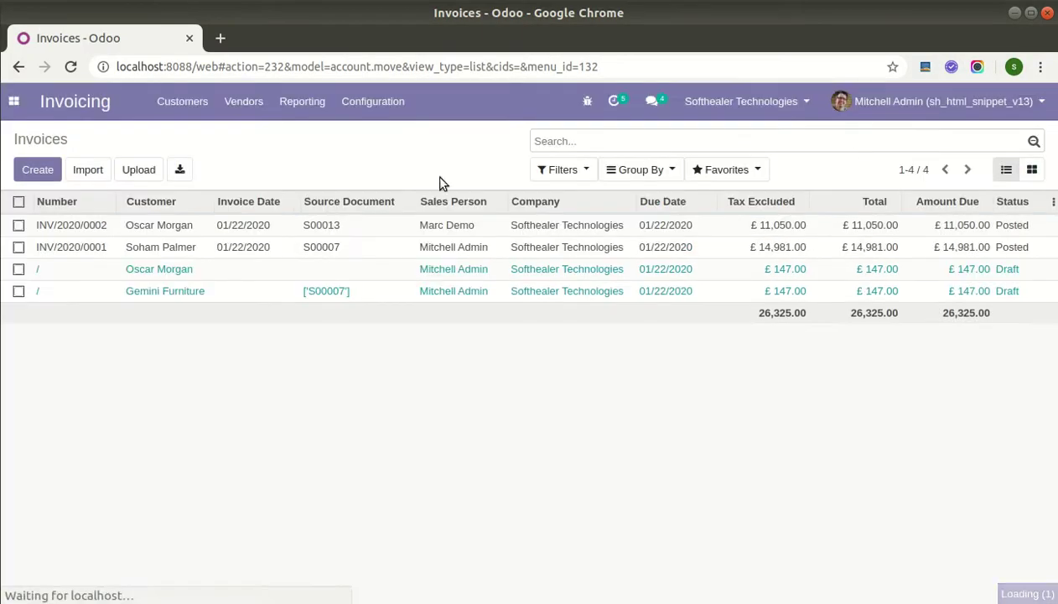
Step: Open vendor bill BILL/2020/0001 and show its list of attachments
{"action": "left_click", "coordinate": [223, 107]}
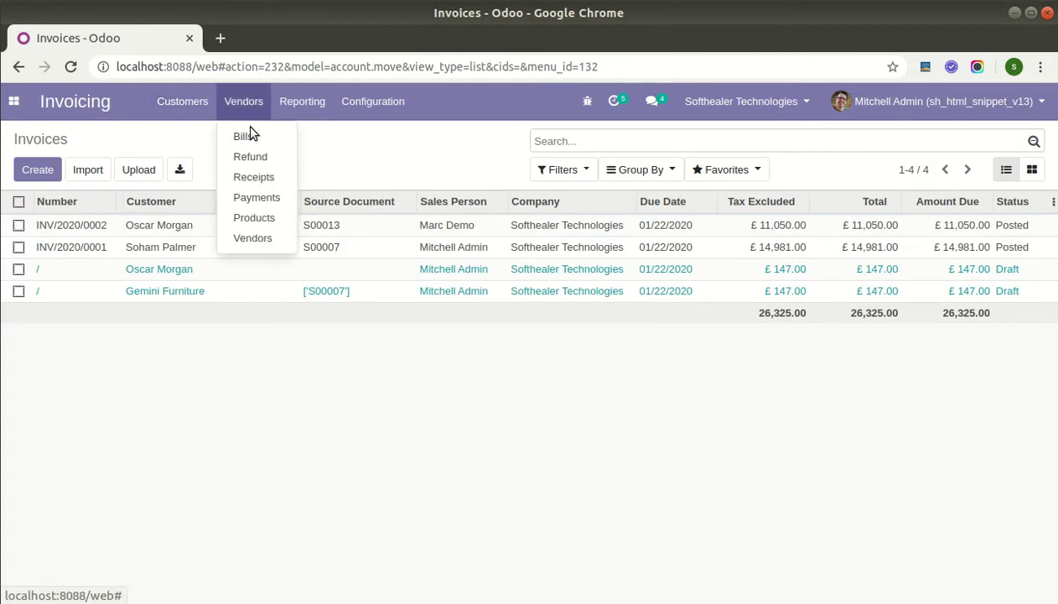
{"action": "left_click", "coordinate": [241, 136]}
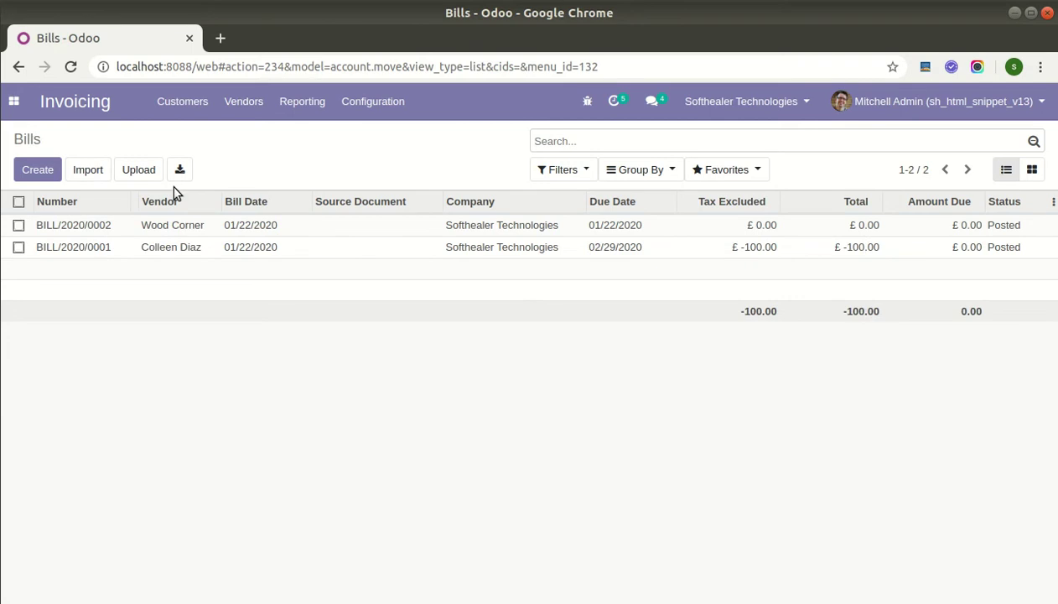
{"action": "left_click", "coordinate": [130, 243]}
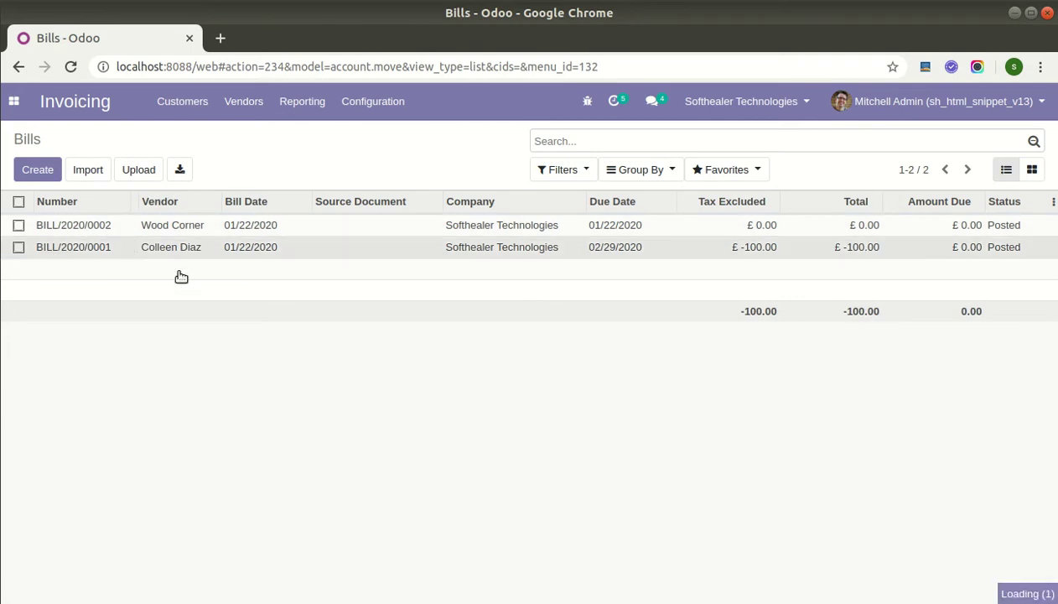
{"action": "scroll", "coordinate": [218, 318], "scroll_direction": "down", "scroll_amount": 2}
{"action": "scroll", "coordinate": [333, 423], "scroll_direction": "down", "scroll_amount": 3}
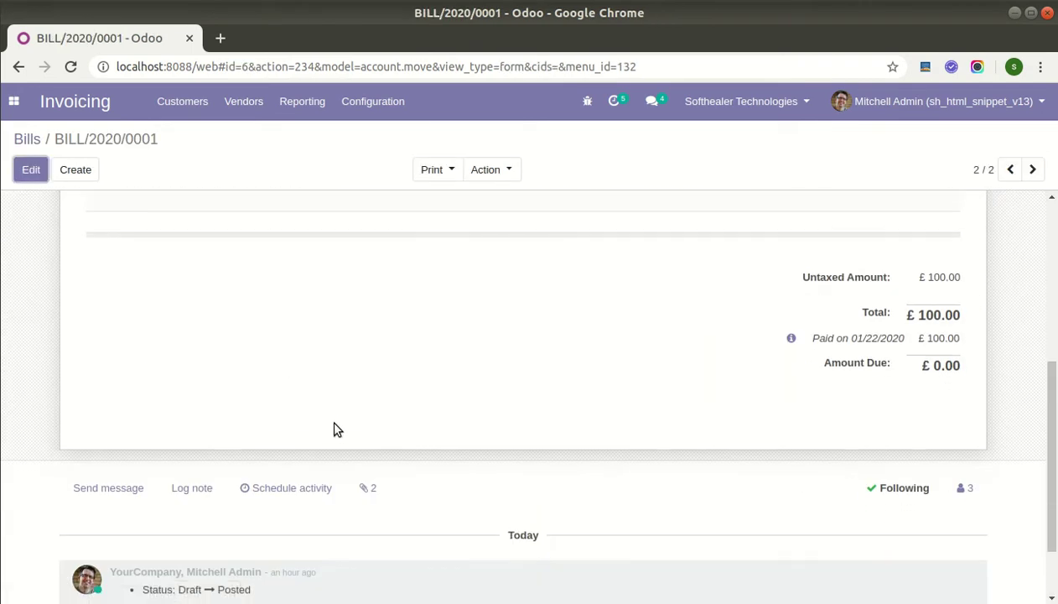
{"action": "left_click", "coordinate": [366, 487]}
{"action": "scroll", "coordinate": [370, 412], "scroll_direction": "down", "scroll_amount": 2}
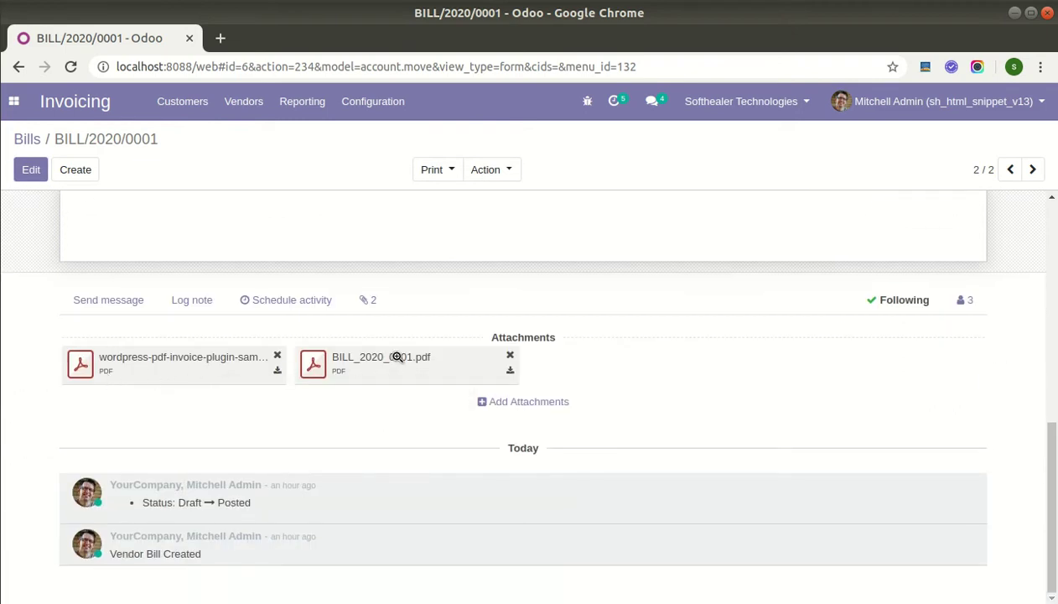
Step: Download the bill's WordPress invoice sample attachment as wordpress-pdf-invoice-plugin-sample (1).pdf into the Desktop folder 1 QR
{"action": "left_click", "coordinate": [278, 371]}
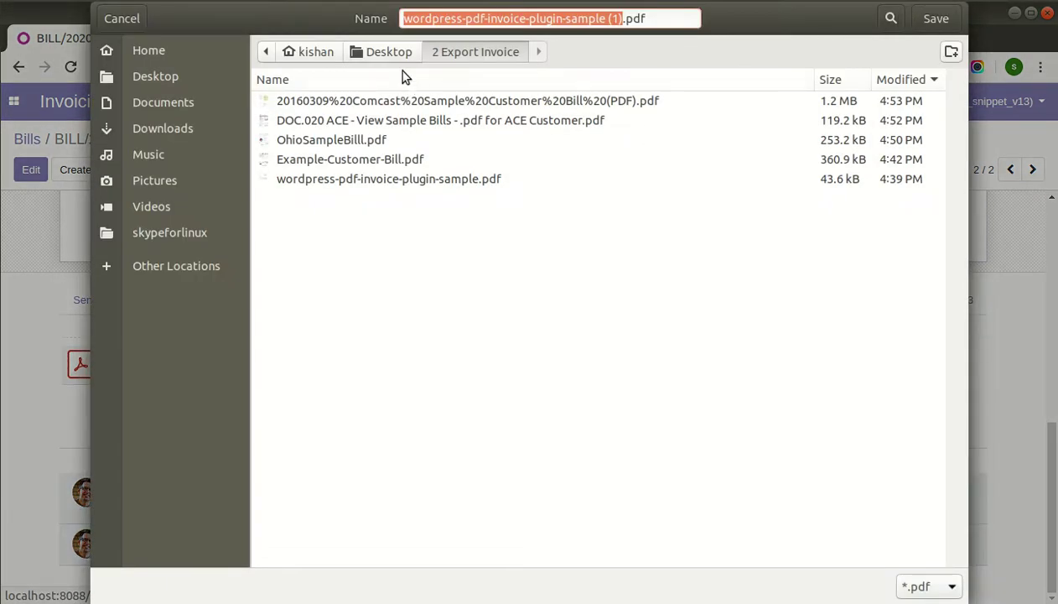
{"action": "left_click", "coordinate": [388, 51]}
{"action": "double_click", "coordinate": [335, 120]}
{"action": "left_click", "coordinate": [921, 24]}
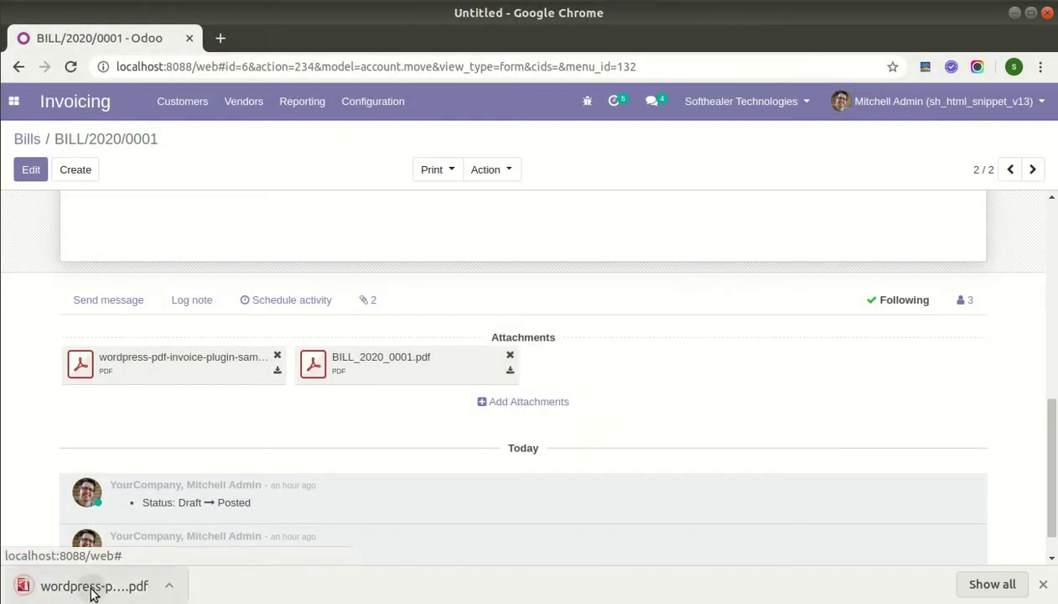
Step: Open the downloaded sample PDF and examine its invoice details, line items and totals
{"action": "left_click", "coordinate": [93, 587]}
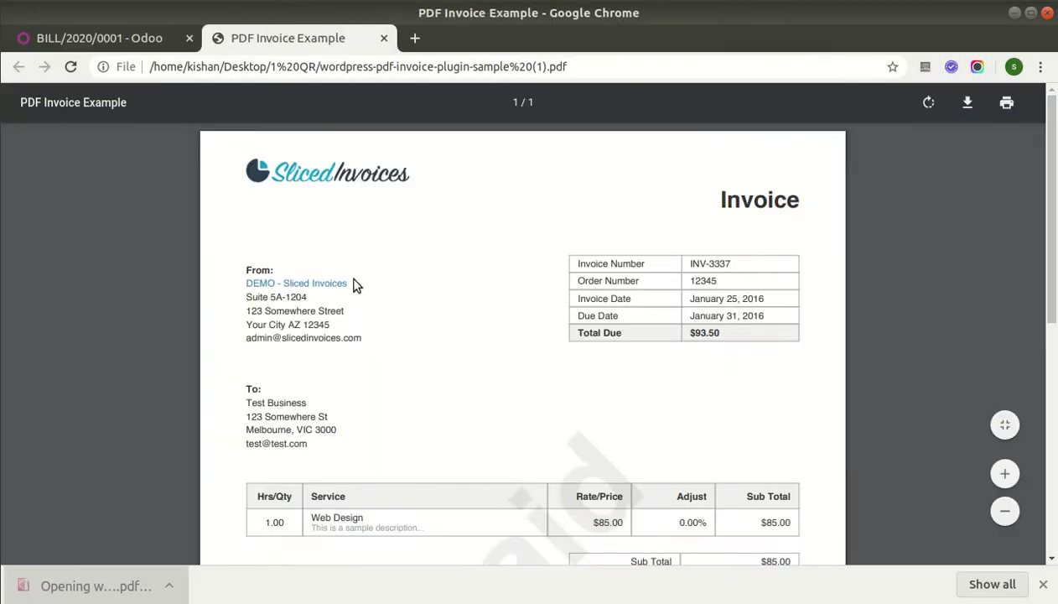
{"action": "scroll", "coordinate": [621, 307], "scroll_direction": "down", "scroll_amount": 6}
{"action": "scroll", "coordinate": [622, 315], "scroll_direction": "up", "scroll_amount": 6}
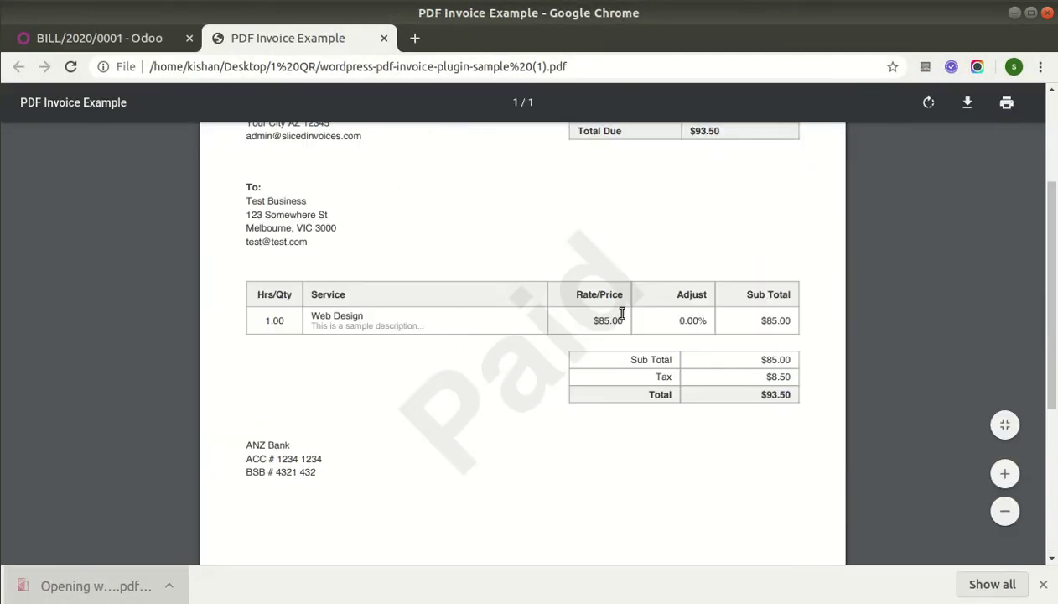
{"action": "scroll", "coordinate": [826, 277], "scroll_direction": "down", "scroll_amount": 5}
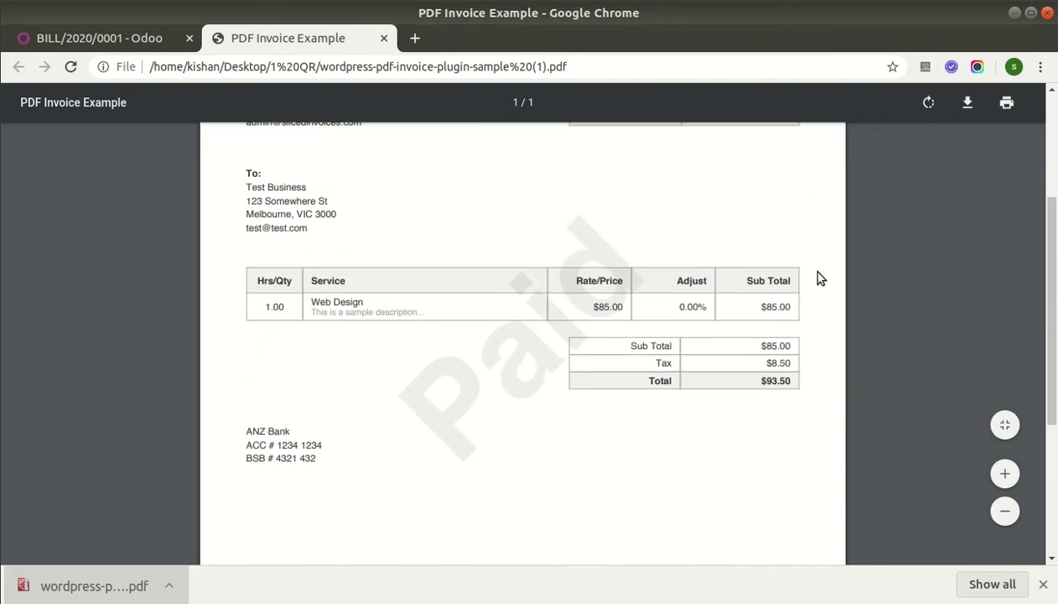
Step: Finish reviewing the sample invoice PDF through to its bank details and close it
{"action": "scroll", "coordinate": [781, 286], "scroll_direction": "down", "scroll_amount": 1}
{"action": "scroll", "coordinate": [779, 285], "scroll_direction": "up", "scroll_amount": 5}
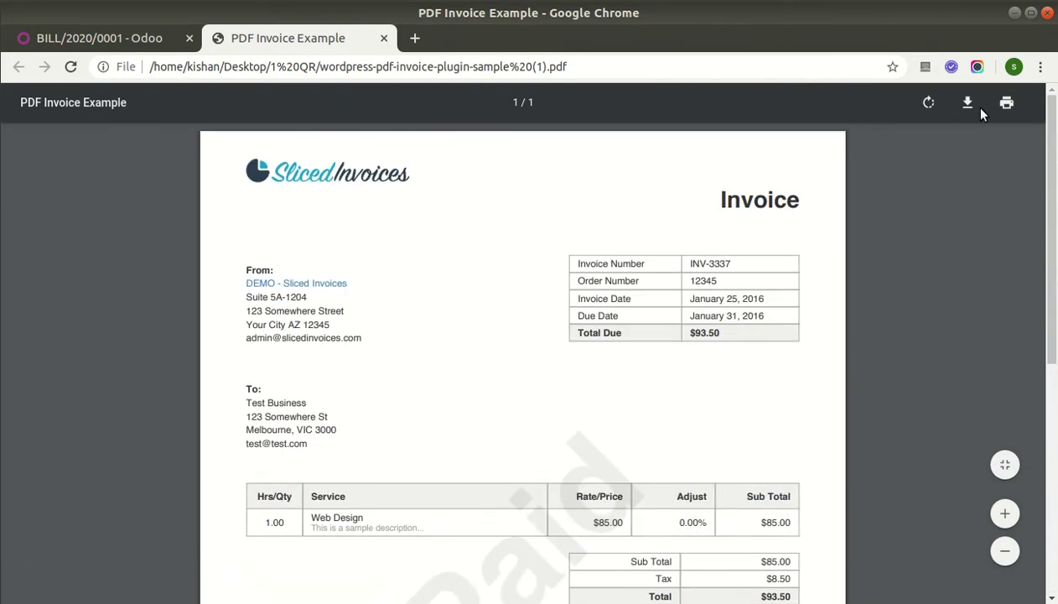
{"action": "left_click", "coordinate": [384, 38]}
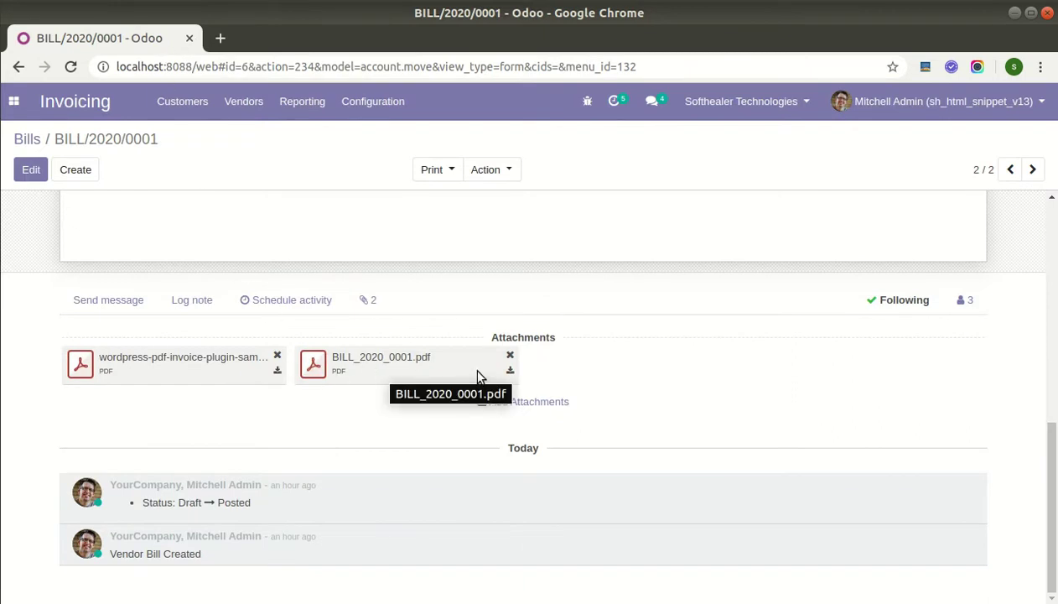
Step: Download the bill's BILL_2020_0001.pdf attachment into the Desktop folder 1 QR, then review and close the PDF
{"action": "left_click", "coordinate": [509, 370]}
{"action": "left_click", "coordinate": [936, 17]}
{"action": "left_click", "coordinate": [95, 585]}
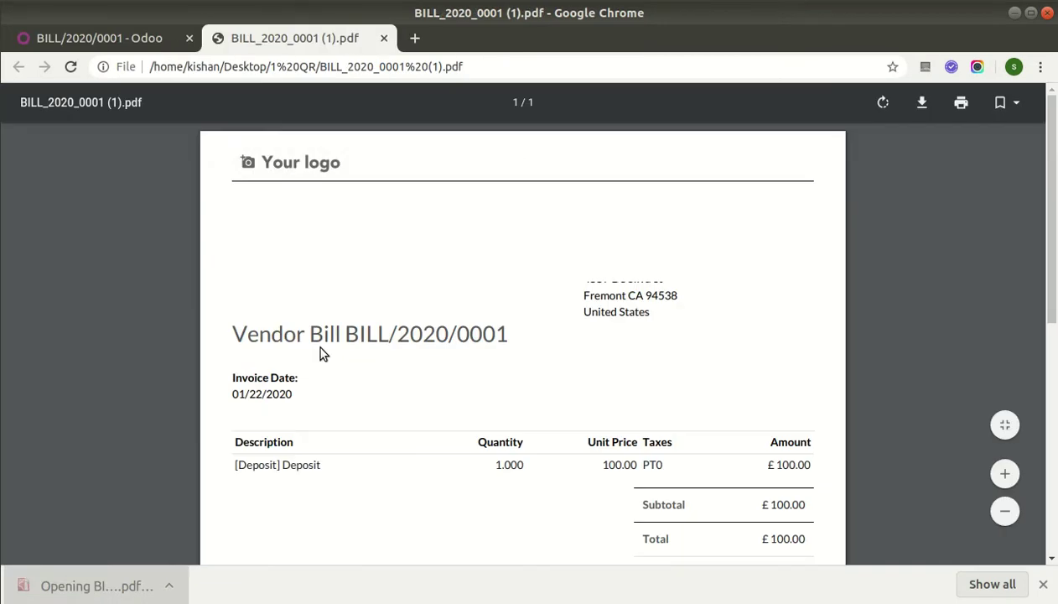
{"action": "scroll", "coordinate": [550, 368], "scroll_direction": "down", "scroll_amount": 3}
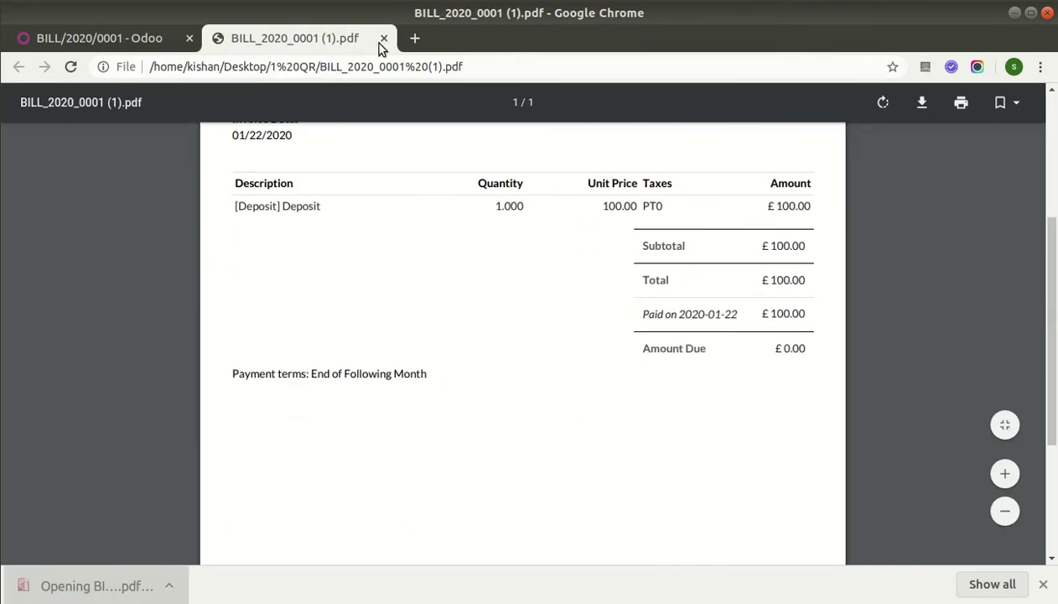
{"action": "left_click", "coordinate": [384, 38]}
Step: Reopen vendor bill BILL/2020/0001 from the Bills list, view its Other Info and attachments, and return to the list
{"action": "scroll", "coordinate": [220, 235], "scroll_direction": "up", "scroll_amount": 3}
{"action": "scroll", "coordinate": [214, 242], "scroll_direction": "up", "scroll_amount": 3}
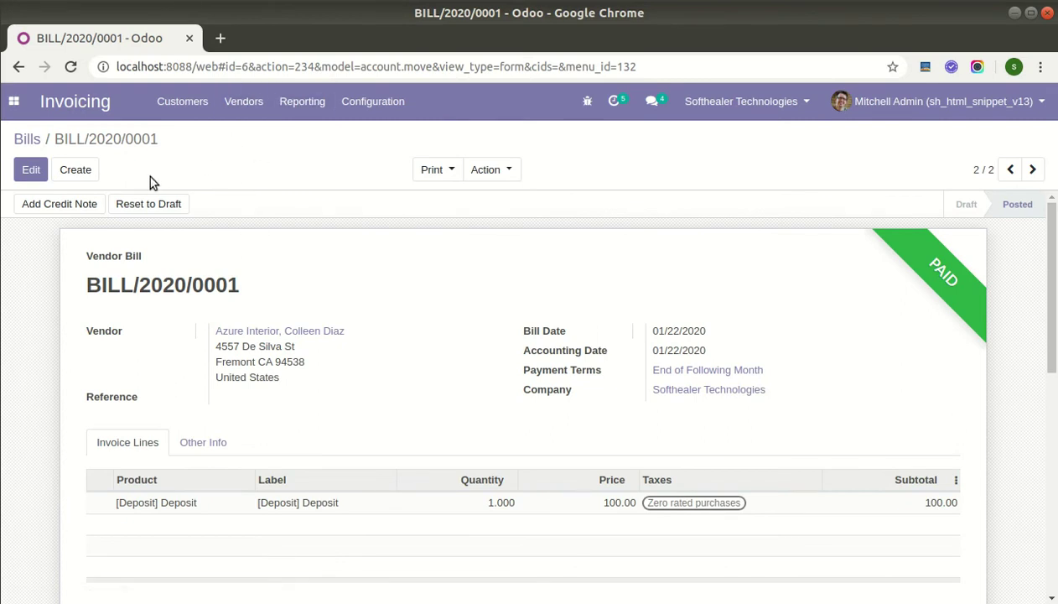
{"action": "left_click", "coordinate": [27, 140]}
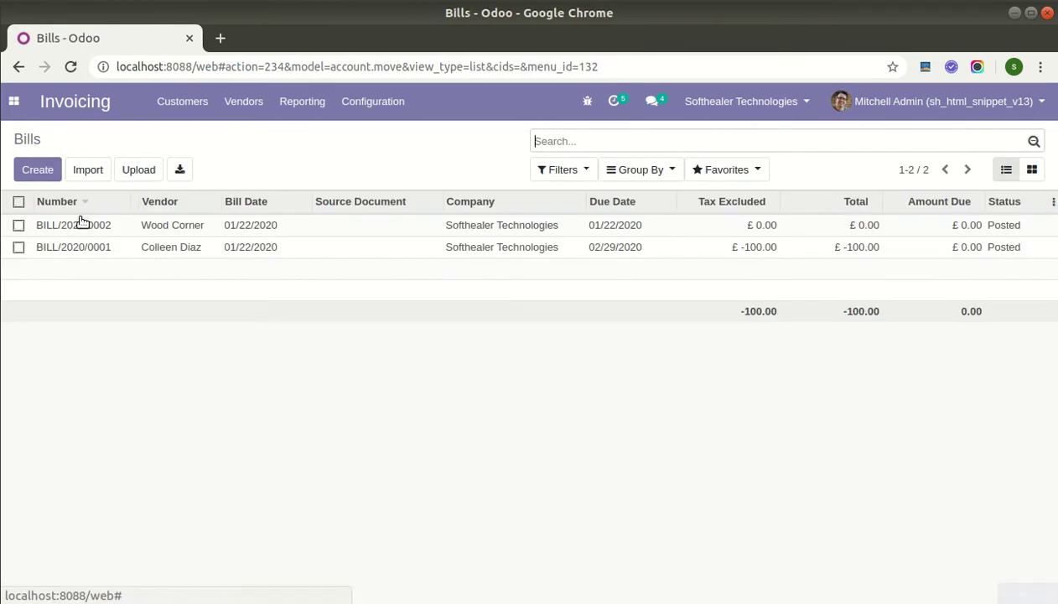
{"action": "left_click", "coordinate": [151, 247]}
{"action": "scroll", "coordinate": [217, 361], "scroll_direction": "down", "scroll_amount": 3}
{"action": "scroll", "coordinate": [216, 362], "scroll_direction": "down", "scroll_amount": 1}
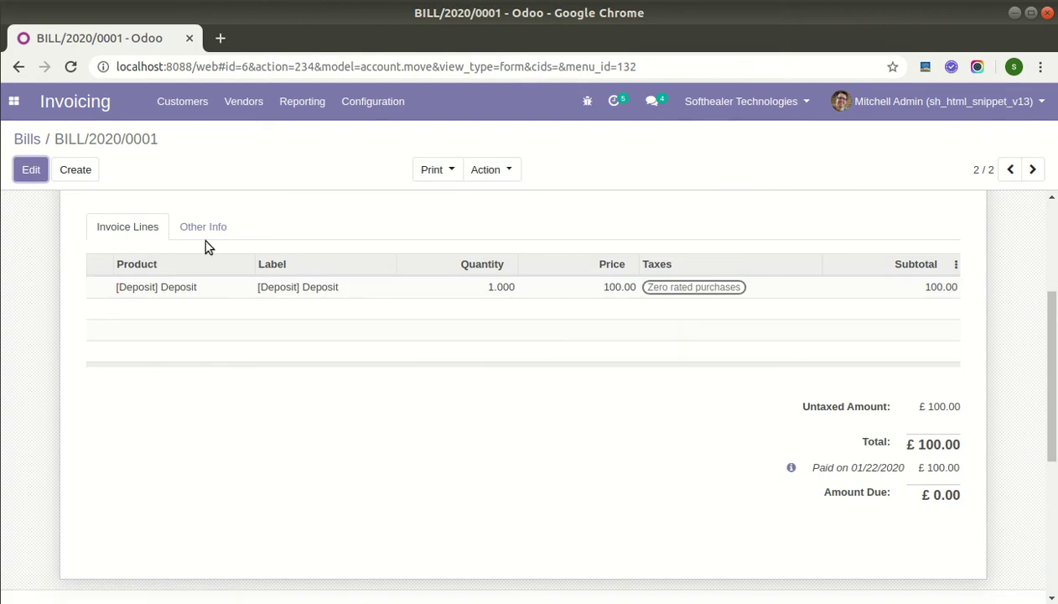
{"action": "left_click", "coordinate": [202, 229]}
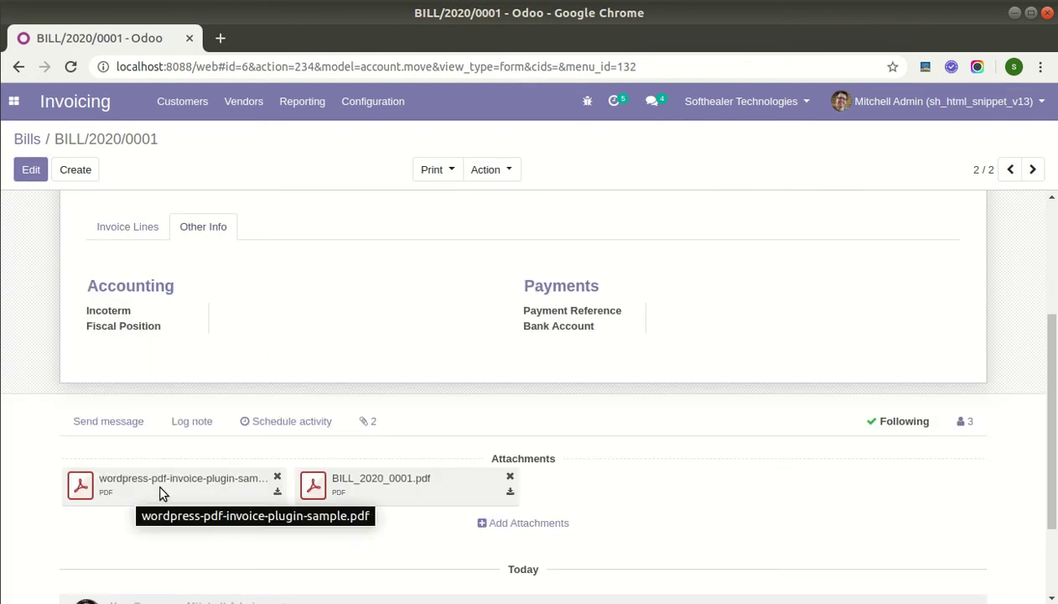
{"action": "scroll", "coordinate": [142, 307], "scroll_direction": "up", "scroll_amount": 4}
{"action": "left_click", "coordinate": [33, 143]}
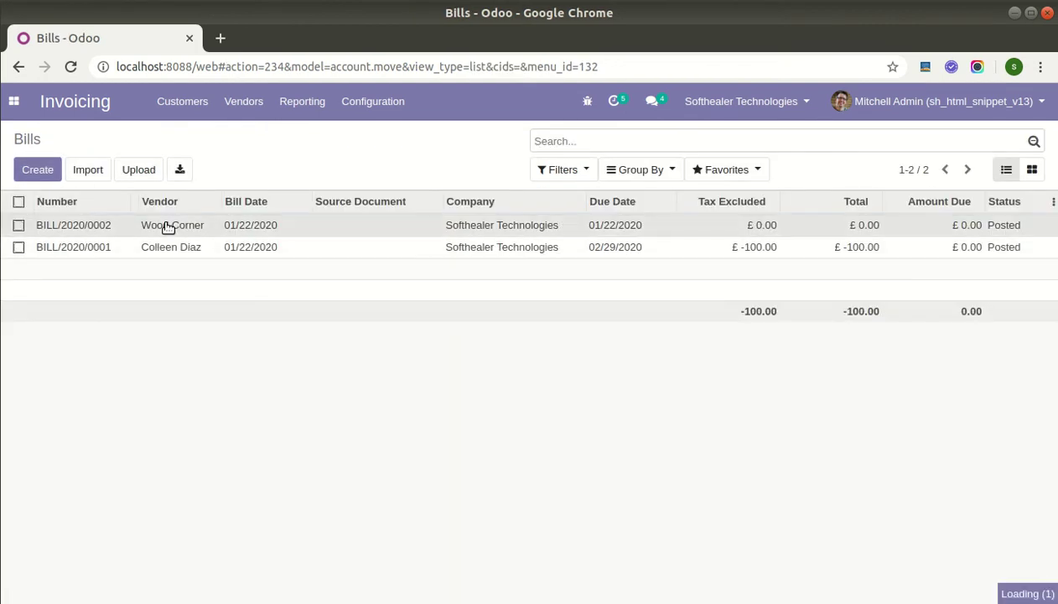
Step: Open vendor bill BILL/2020/0002 and show its list of attachments
{"action": "left_click", "coordinate": [165, 226]}
{"action": "scroll", "coordinate": [244, 393], "scroll_direction": "down", "scroll_amount": 3}
{"action": "scroll", "coordinate": [264, 411], "scroll_direction": "down", "scroll_amount": 3}
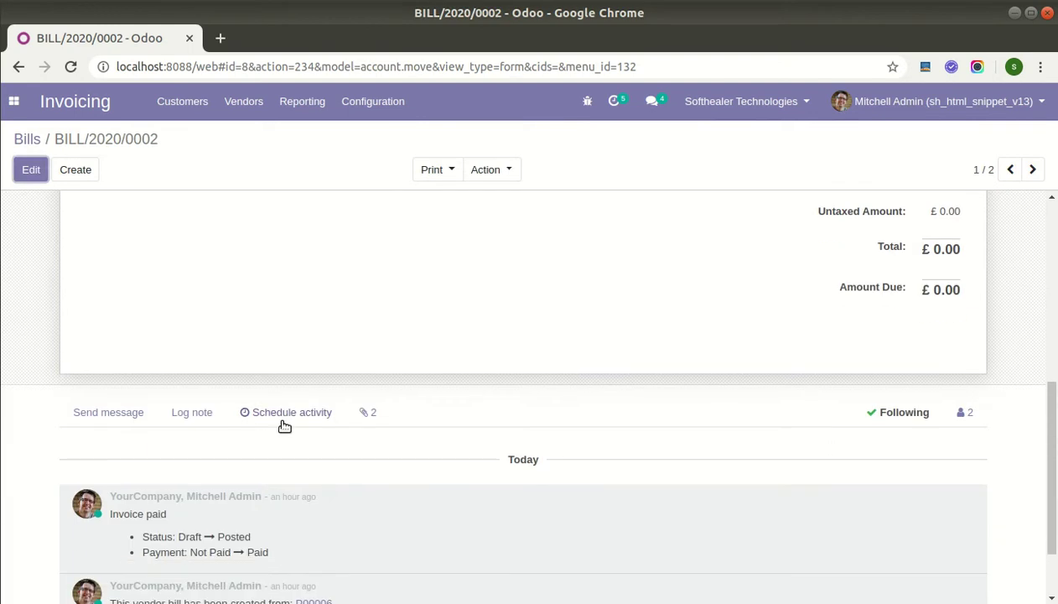
{"action": "left_click", "coordinate": [368, 413]}
{"action": "scroll", "coordinate": [338, 438], "scroll_direction": "down", "scroll_amount": 1}
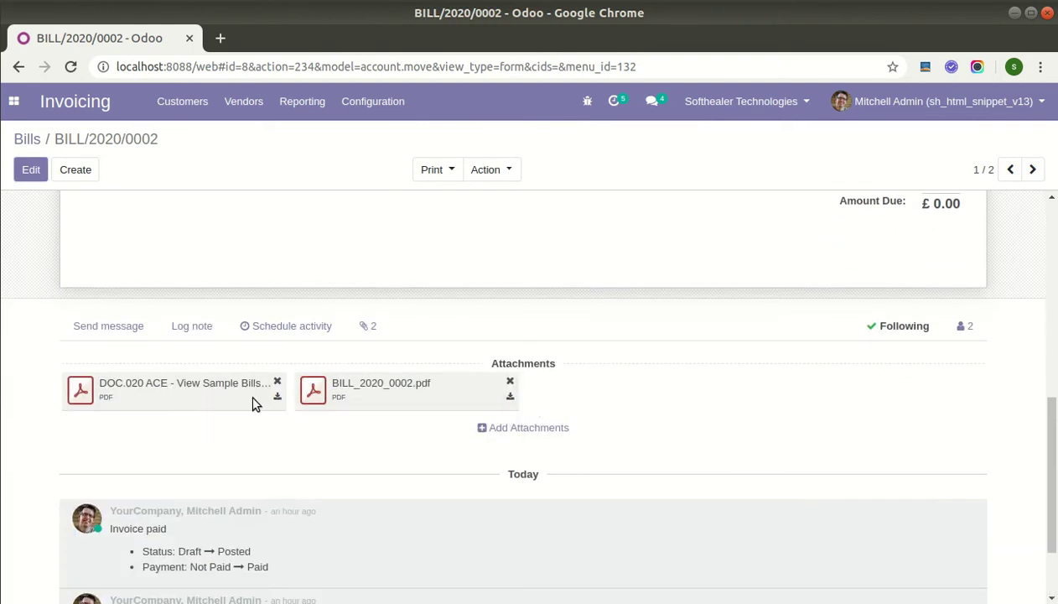
Step: Download the DOC.020 ACE - View Sample Bills attachment into the Desktop folder 1 QR, then review its pages and close it
{"action": "left_click", "coordinate": [277, 399]}
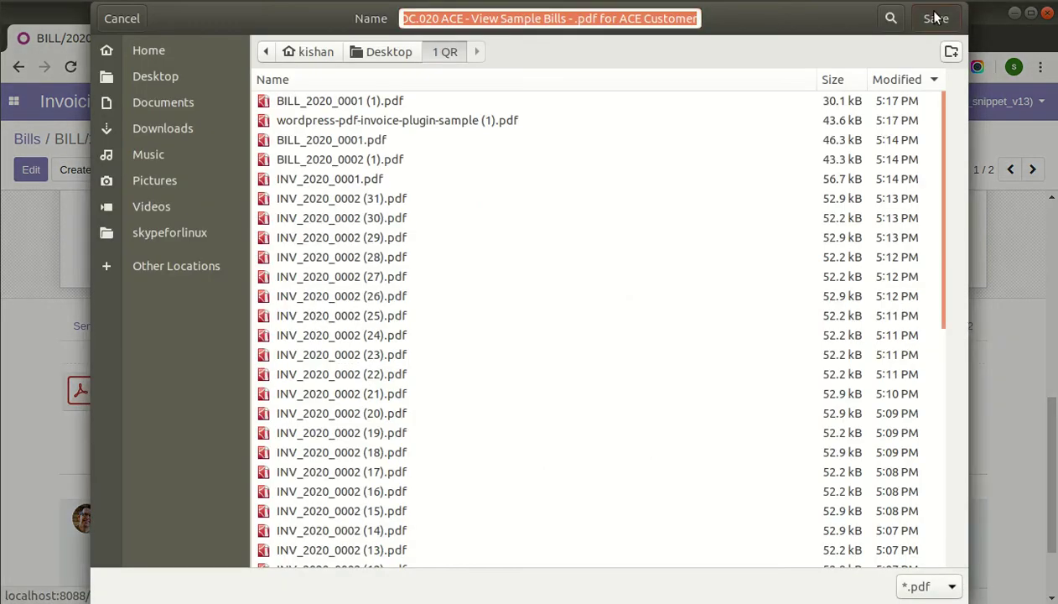
{"action": "left_click", "coordinate": [934, 16]}
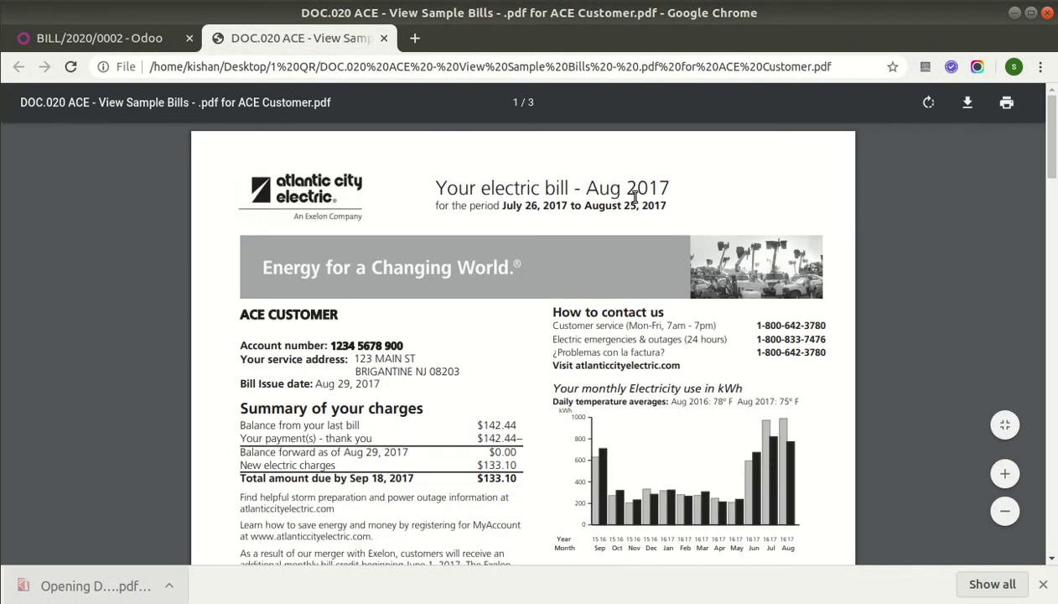
{"action": "scroll", "coordinate": [620, 342], "scroll_direction": "down", "scroll_amount": 3}
{"action": "scroll", "coordinate": [619, 342], "scroll_direction": "down", "scroll_amount": 20}
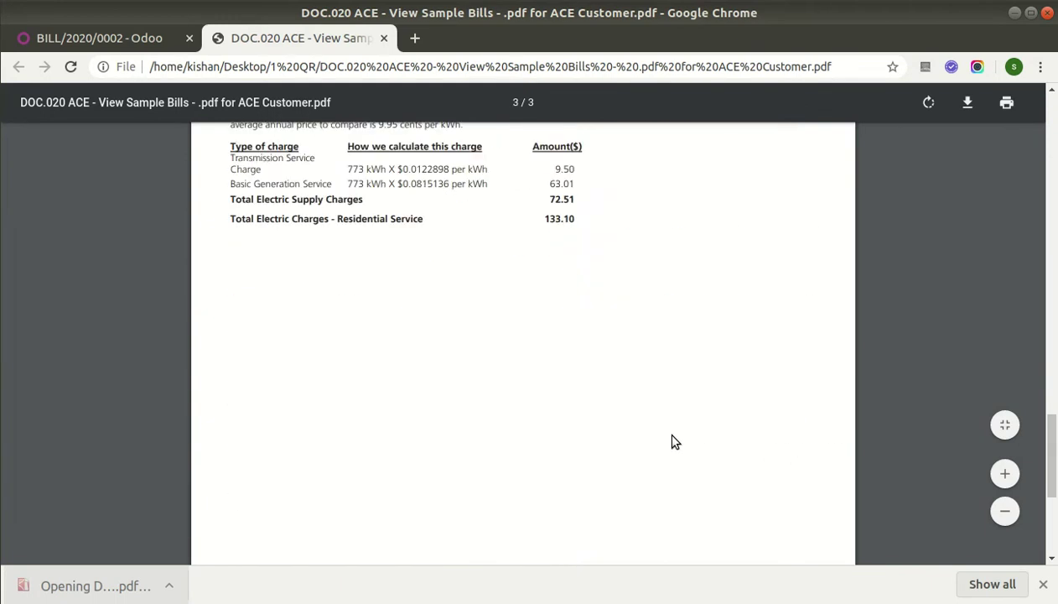
{"action": "scroll", "coordinate": [740, 449], "scroll_direction": "up", "scroll_amount": 4}
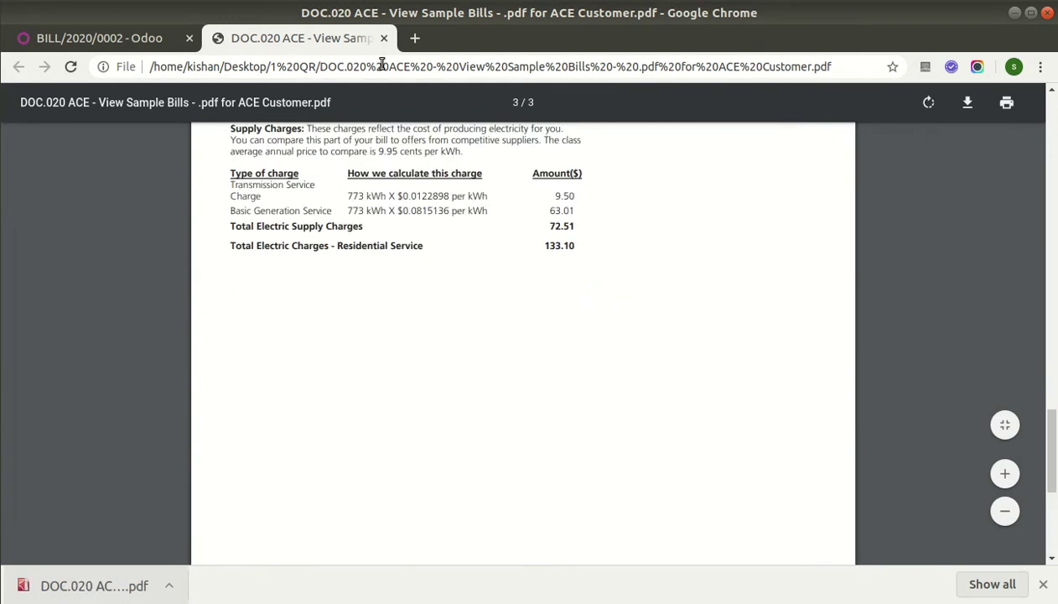
{"action": "left_click", "coordinate": [384, 37]}
Step: Download the BILL_2020_0002.pdf attachment as BILL_2020_0002 (2).pdf, then review and close the PDF
{"action": "left_click", "coordinate": [510, 396]}
{"action": "left_click", "coordinate": [933, 17]}
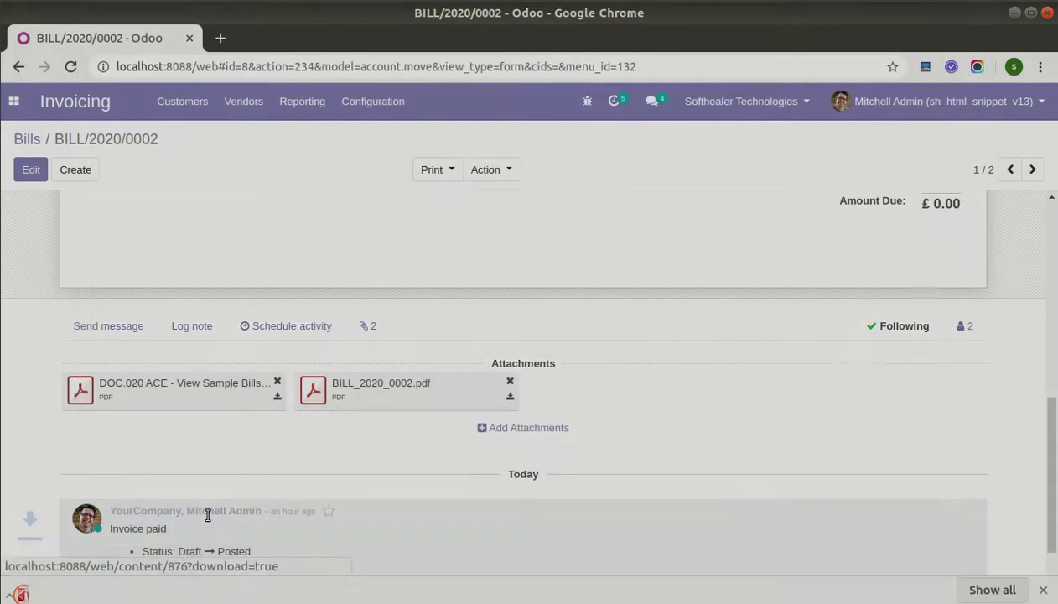
{"action": "left_click", "coordinate": [95, 590]}
{"action": "scroll", "coordinate": [420, 403], "scroll_direction": "down", "scroll_amount": 7}
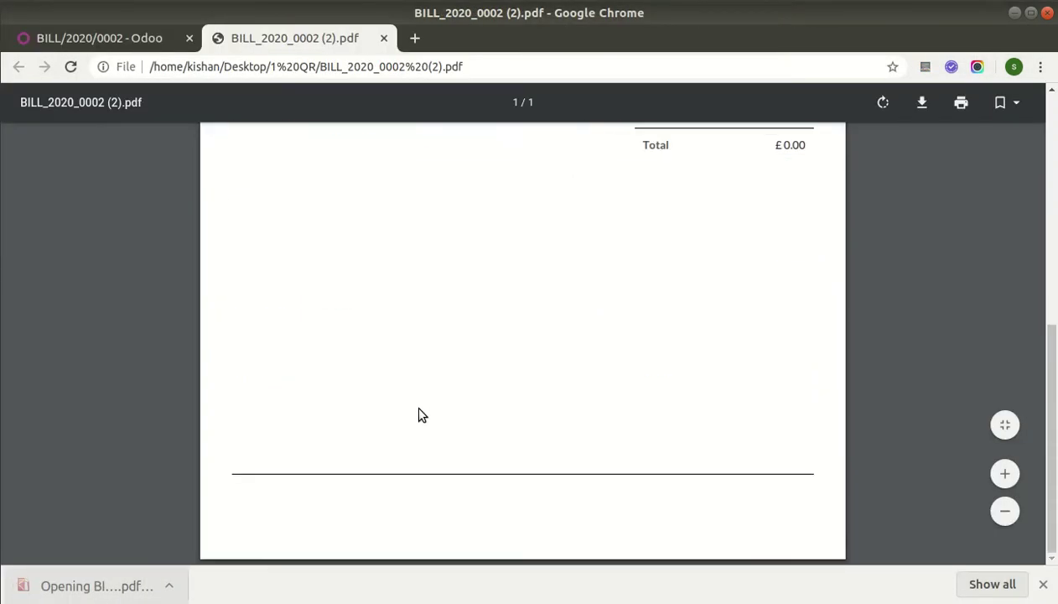
{"action": "left_click", "coordinate": [384, 39]}
Step: Select both vendor bills in the Bills list and export them to a zip with Export Invoices
{"action": "scroll", "coordinate": [217, 277], "scroll_direction": "up", "scroll_amount": 6}
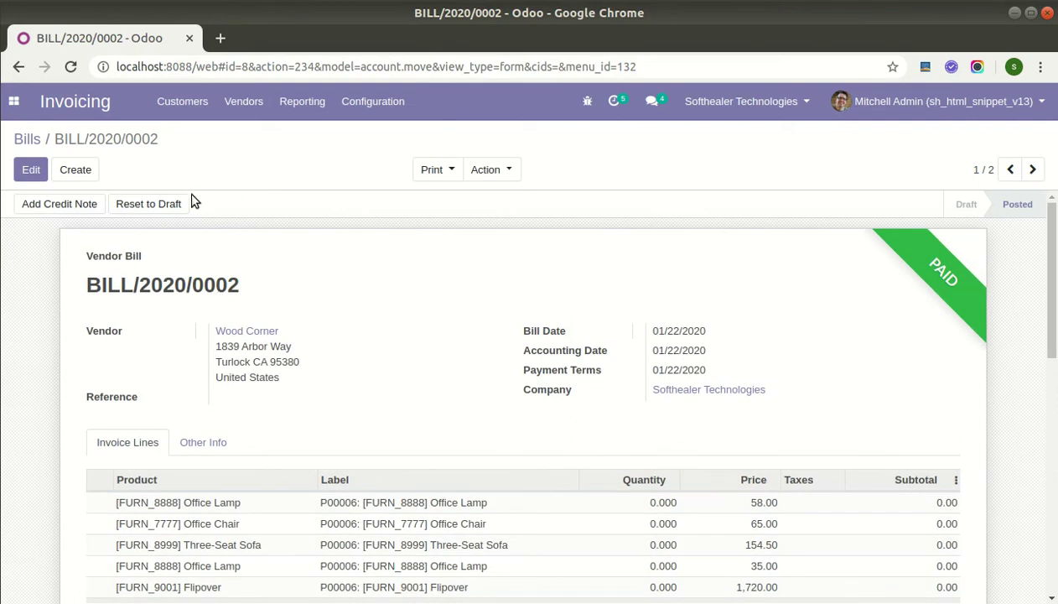
{"action": "left_click", "coordinate": [38, 141]}
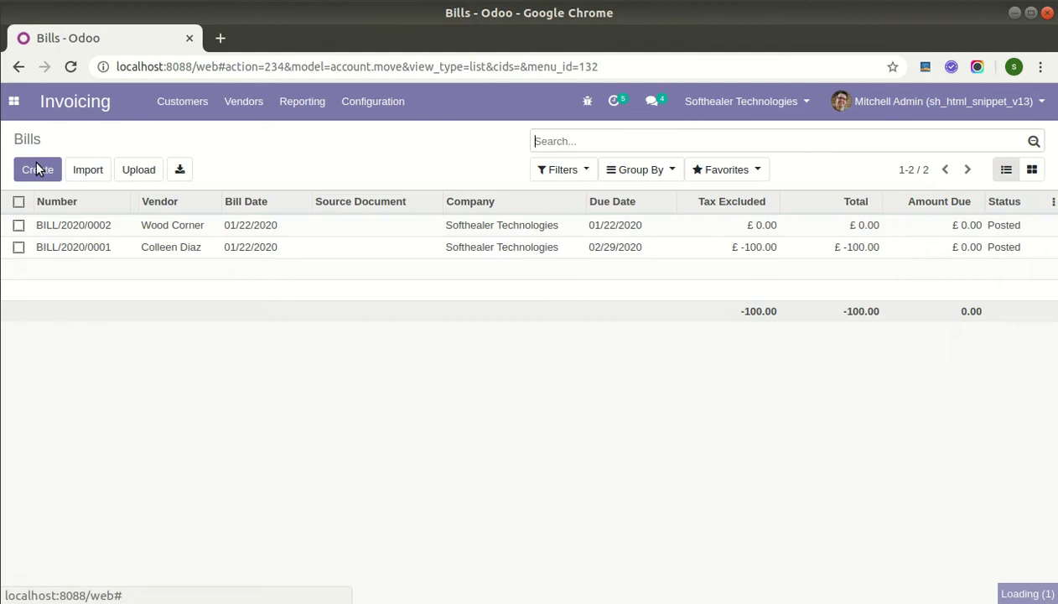
{"action": "left_click", "coordinate": [18, 203]}
{"action": "left_click", "coordinate": [484, 170]}
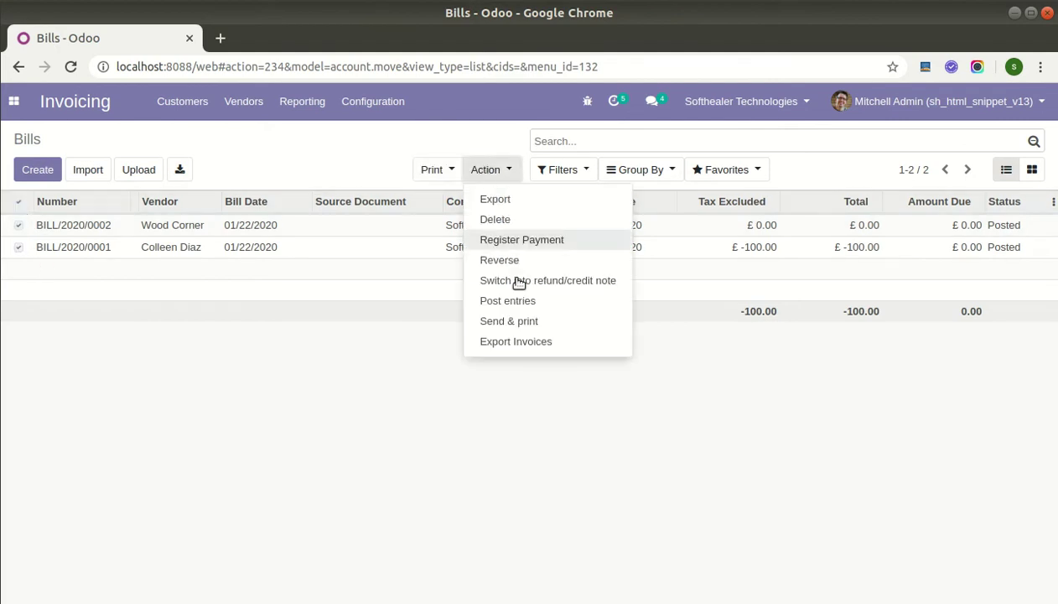
{"action": "left_click", "coordinate": [534, 343]}
{"action": "left_click", "coordinate": [171, 395]}
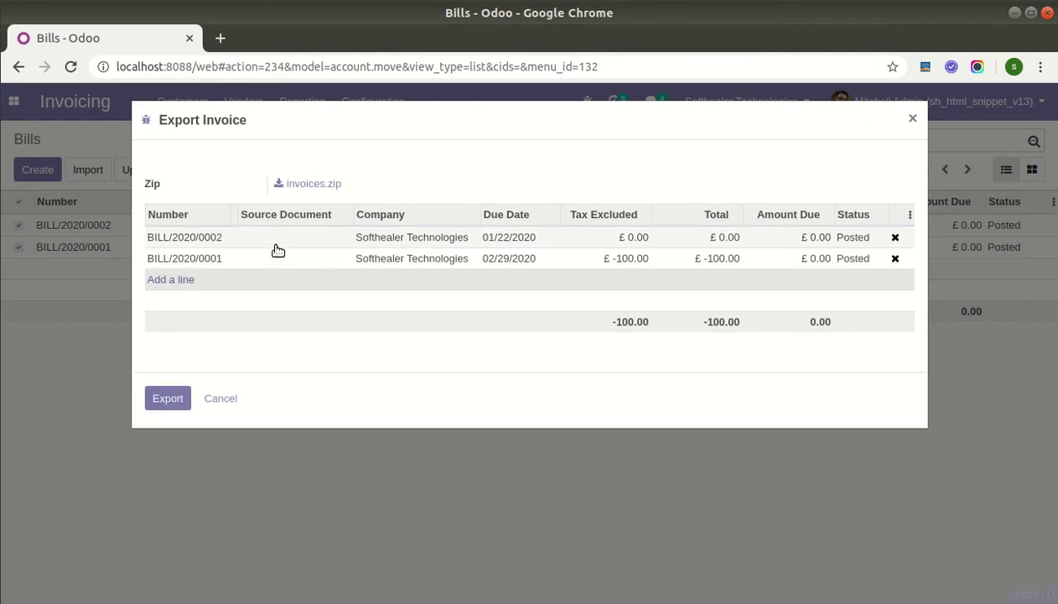
Step: Save the exported zip as invoices (11).zip in the Desktop folder 1 QR and open the archive
{"action": "left_click", "coordinate": [312, 185]}
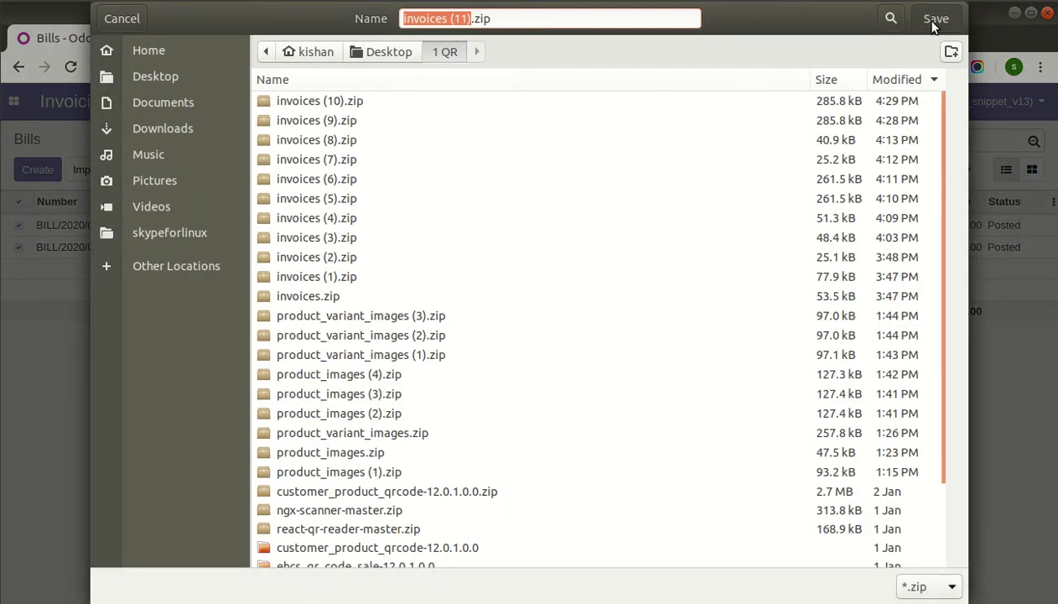
{"action": "left_click", "coordinate": [934, 20]}
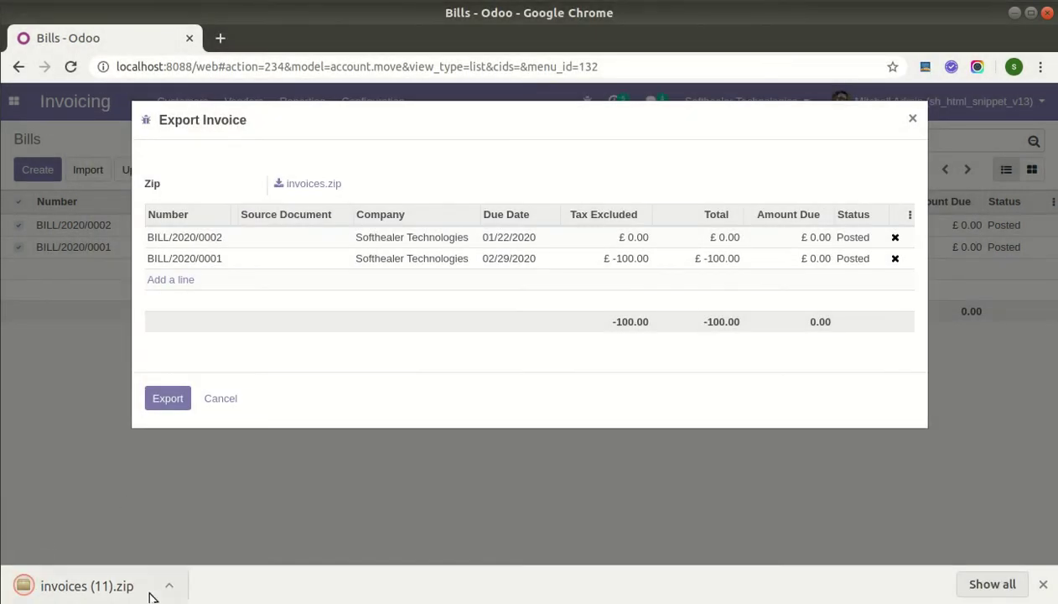
{"action": "left_click", "coordinate": [111, 584]}
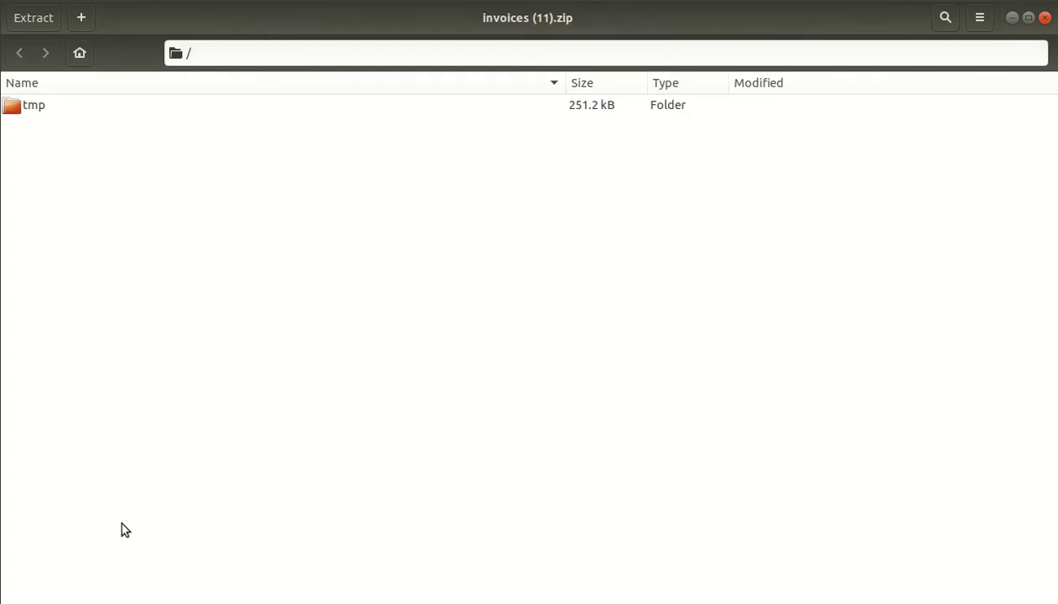
Step: Browse the archive through the tmp, 2020 and January folders into Internal documents
{"action": "double_click", "coordinate": [72, 107]}
{"action": "double_click", "coordinate": [115, 108]}
{"action": "double_click", "coordinate": [59, 105]}
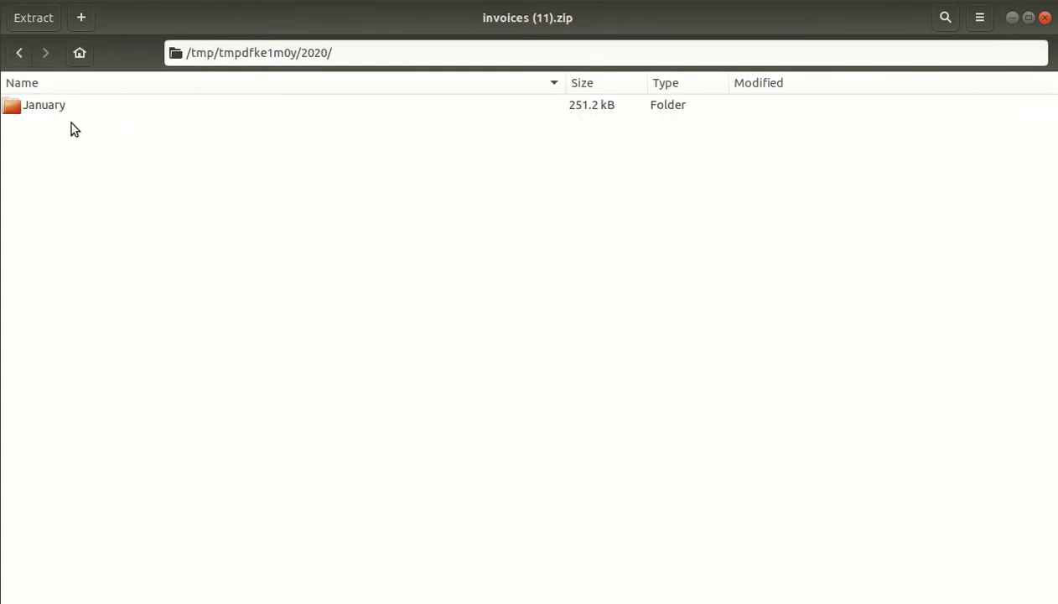
{"action": "double_click", "coordinate": [59, 111]}
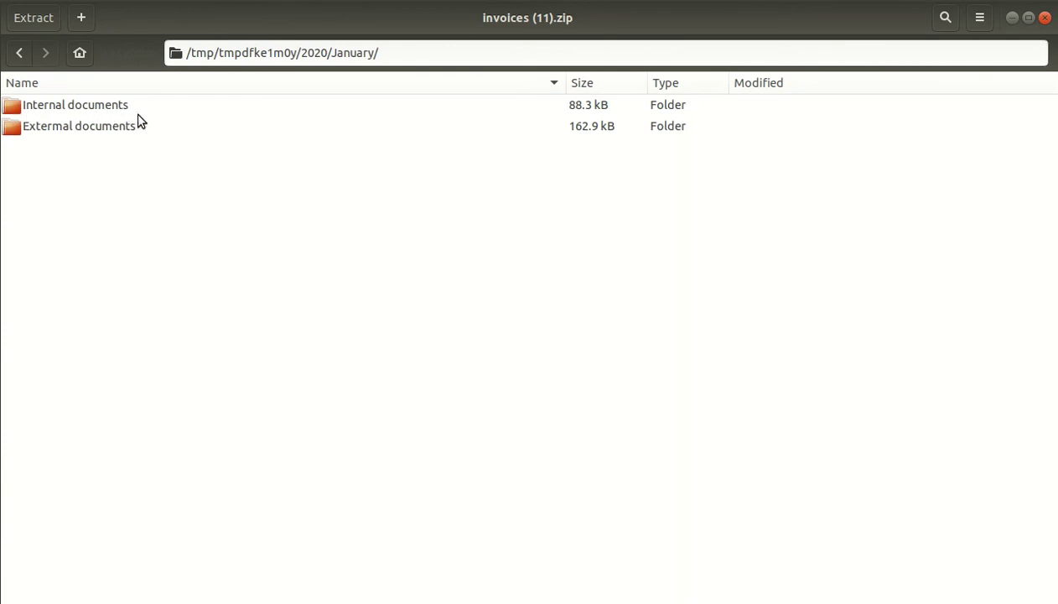
{"action": "double_click", "coordinate": [94, 112]}
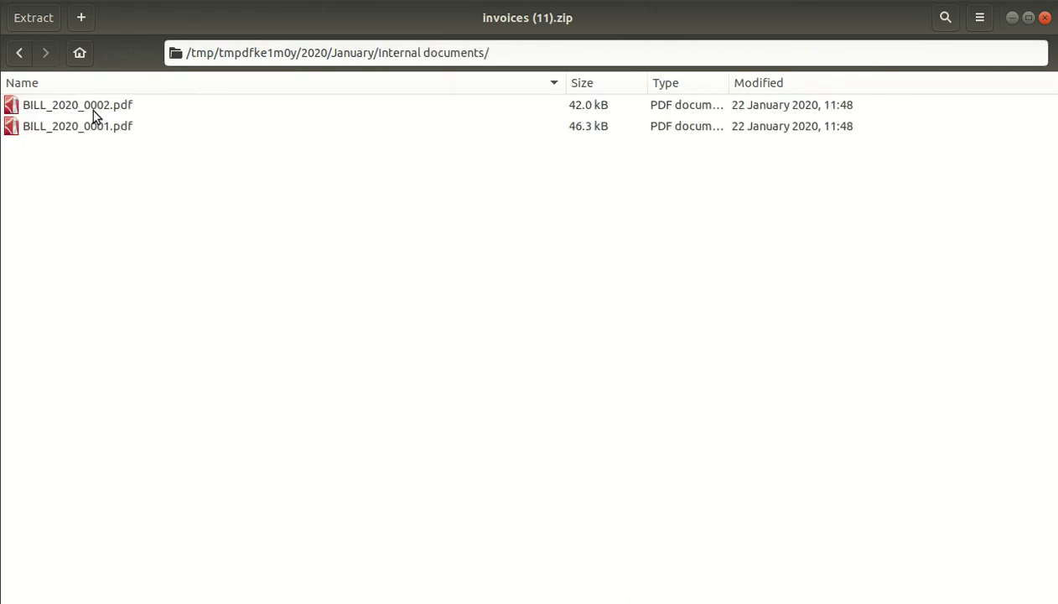
Step: Open BILL_2020_0001.pdf from the archive, examine the vendor bill and close it
{"action": "left_click", "coordinate": [141, 128]}
{"action": "double_click", "coordinate": [139, 126]}
{"action": "scroll", "coordinate": [383, 248], "scroll_direction": "down", "scroll_amount": 3}
{"action": "scroll", "coordinate": [382, 248], "scroll_direction": "up", "scroll_amount": 3}
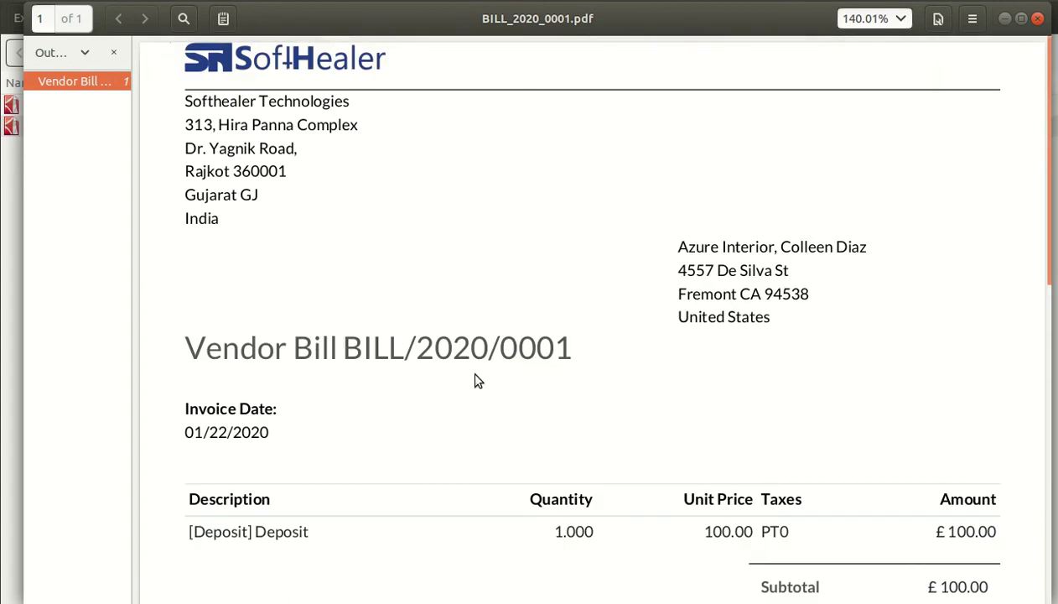
{"action": "scroll", "coordinate": [471, 379], "scroll_direction": "down", "scroll_amount": 5}
{"action": "left_click", "coordinate": [1037, 17]}
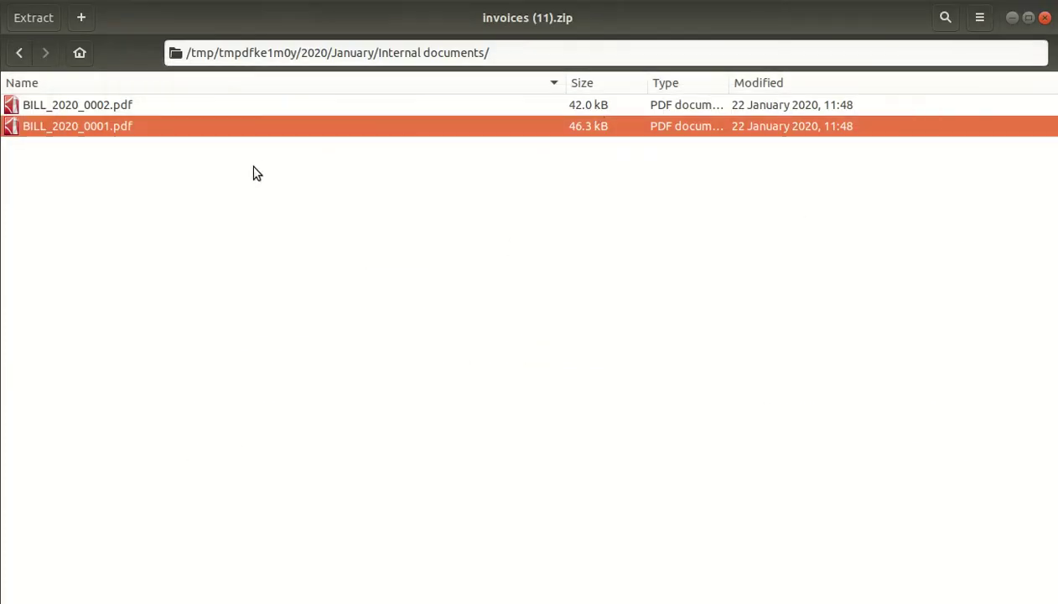
Step: Open BILL_2020_0002.pdf from the archive, examine its line items and totals, and close it
{"action": "double_click", "coordinate": [131, 107]}
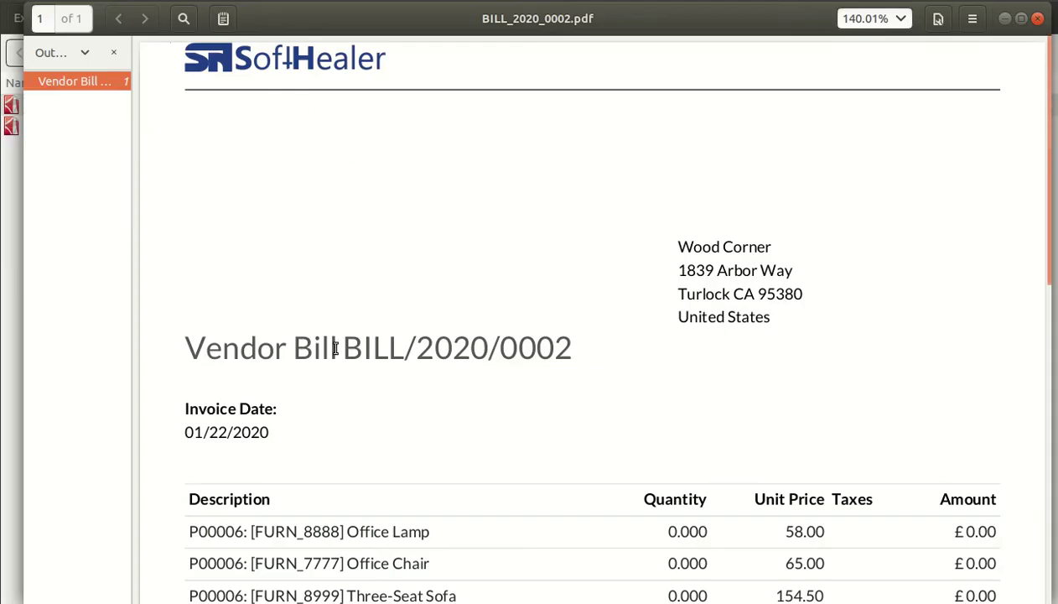
{"action": "scroll", "coordinate": [766, 329], "scroll_direction": "down", "scroll_amount": 2}
{"action": "scroll", "coordinate": [765, 329], "scroll_direction": "down", "scroll_amount": 5}
{"action": "scroll", "coordinate": [787, 320], "scroll_direction": "up", "scroll_amount": 10}
{"action": "scroll", "coordinate": [870, 206], "scroll_direction": "down", "scroll_amount": 5}
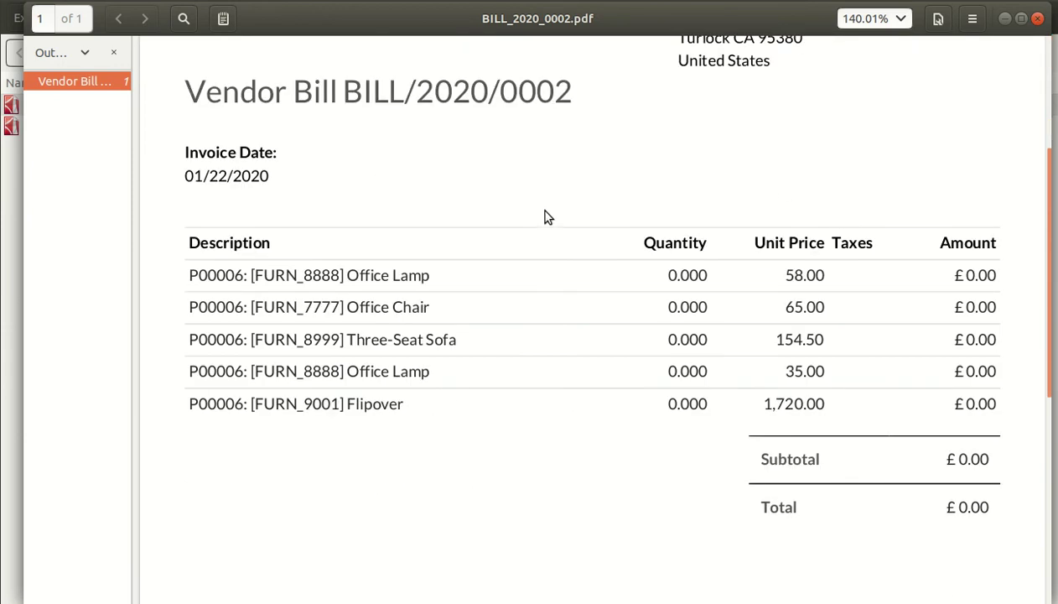
{"action": "scroll", "coordinate": [544, 216], "scroll_direction": "up", "scroll_amount": 1}
{"action": "scroll", "coordinate": [543, 219], "scroll_direction": "up", "scroll_amount": 3}
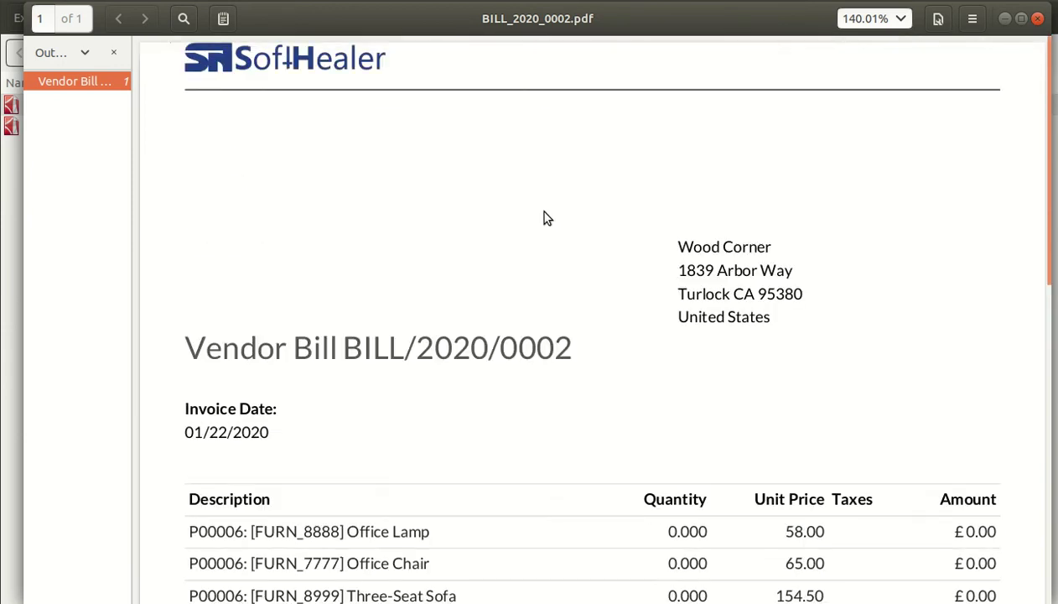
{"action": "left_click", "coordinate": [1035, 22]}
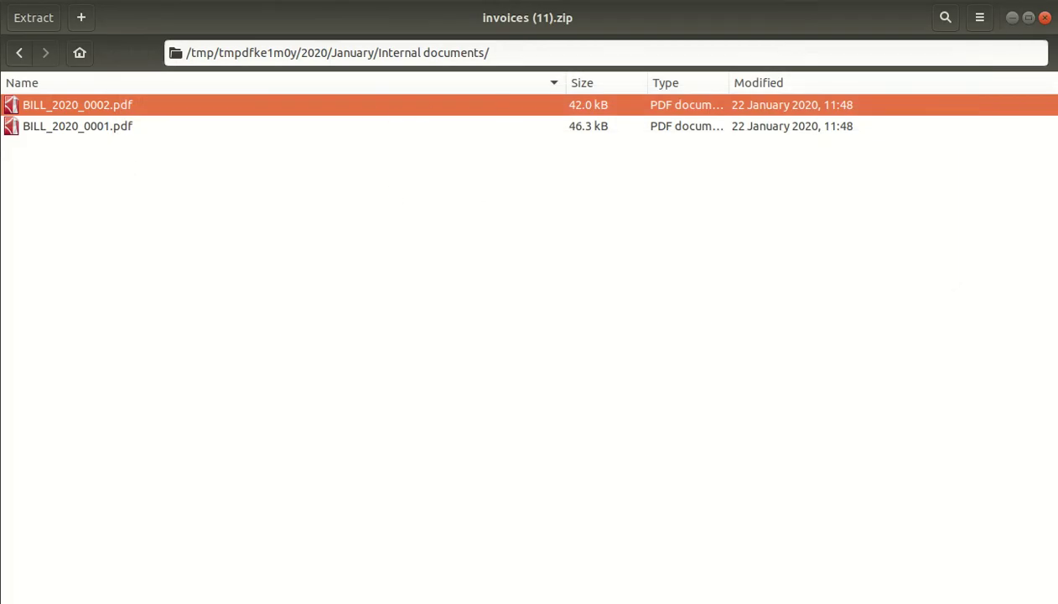
Step: Go to January's Extermal documents folder in the archive, open wordpress-pdf-invoice-plugin-sample.pdf and examine the invoice
{"action": "left_click", "coordinate": [23, 60]}
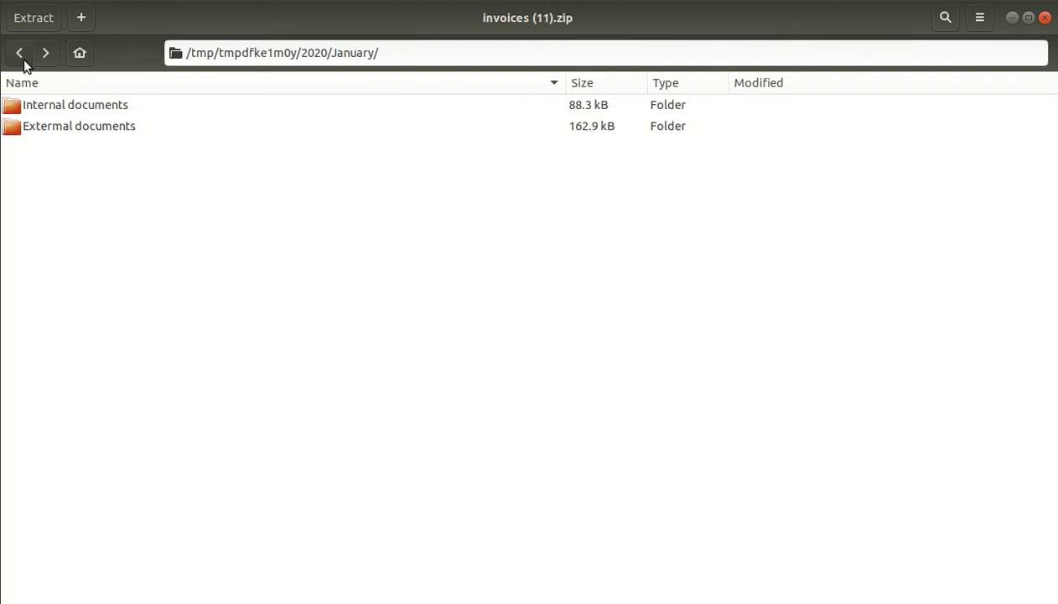
{"action": "double_click", "coordinate": [65, 130]}
{"action": "double_click", "coordinate": [203, 111]}
{"action": "scroll", "coordinate": [539, 149], "scroll_direction": "up", "scroll_amount": 2}
{"action": "scroll", "coordinate": [656, 305], "scroll_direction": "down", "scroll_amount": 20}
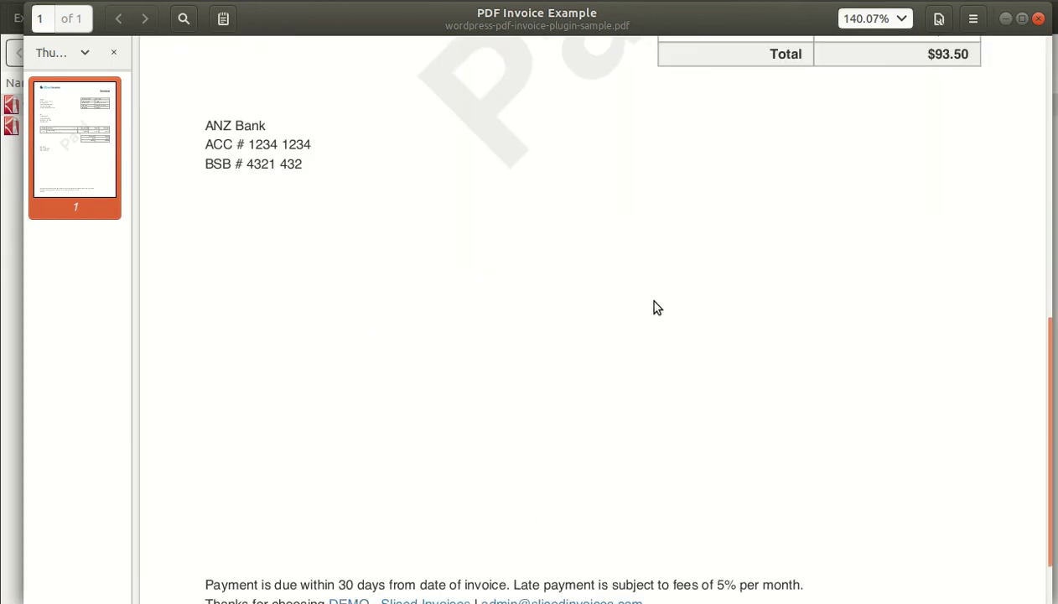
Step: Recheck the header and billing details of wordpress-pdf-invoice-plugin-sample.pdf and close the document
{"action": "scroll", "coordinate": [790, 277], "scroll_direction": "up", "scroll_amount": 9}
{"action": "scroll", "coordinate": [791, 277], "scroll_direction": "up", "scroll_amount": 10}
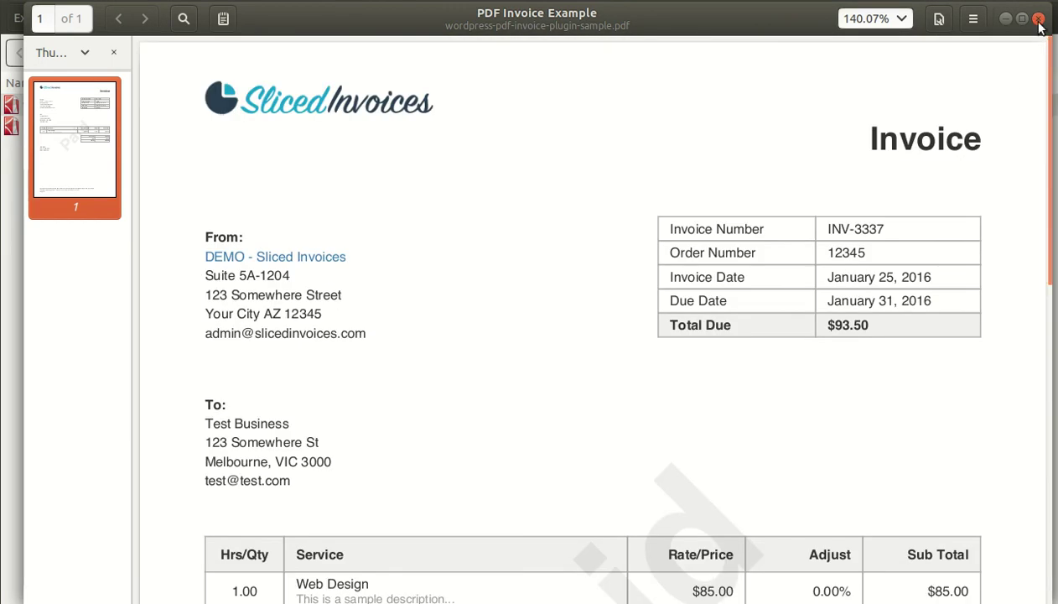
{"action": "left_click", "coordinate": [1037, 18]}
Step: Open DOC.020 ACE - View Sample Bills - .pdf for ACE Customer.pdf from the archive, examine all three pages and close it
{"action": "double_click", "coordinate": [222, 132]}
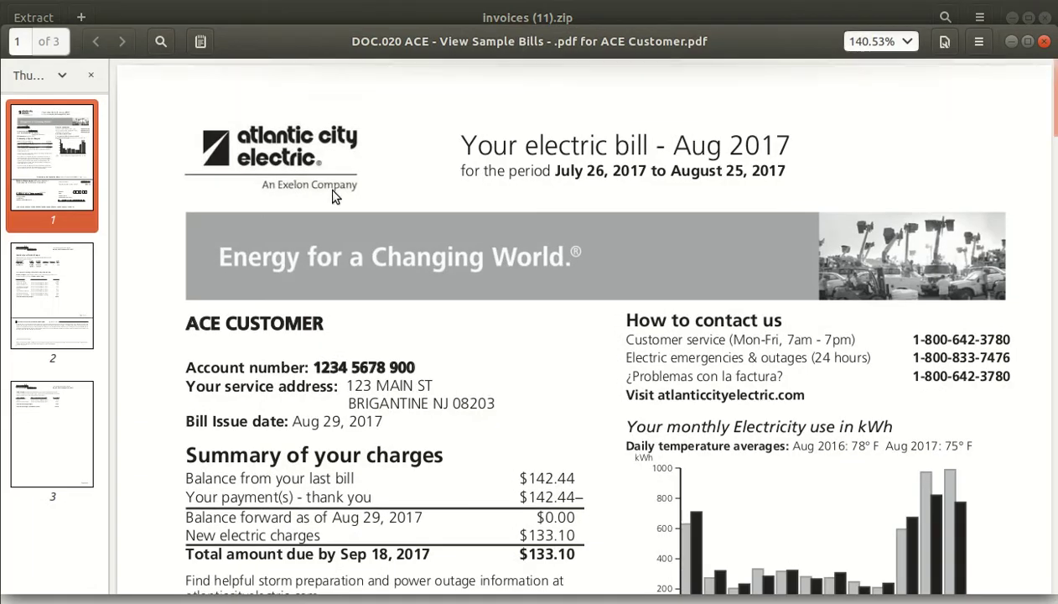
{"action": "scroll", "coordinate": [633, 241], "scroll_direction": "down", "scroll_amount": 10}
{"action": "scroll", "coordinate": [632, 242], "scroll_direction": "down", "scroll_amount": 20}
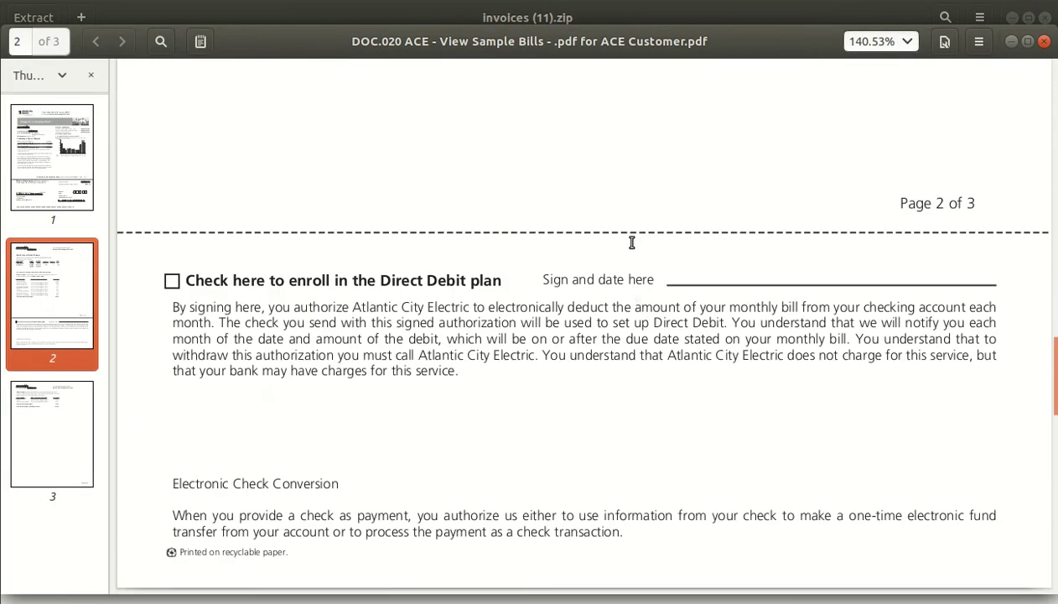
{"action": "scroll", "coordinate": [642, 257], "scroll_direction": "down", "scroll_amount": 5}
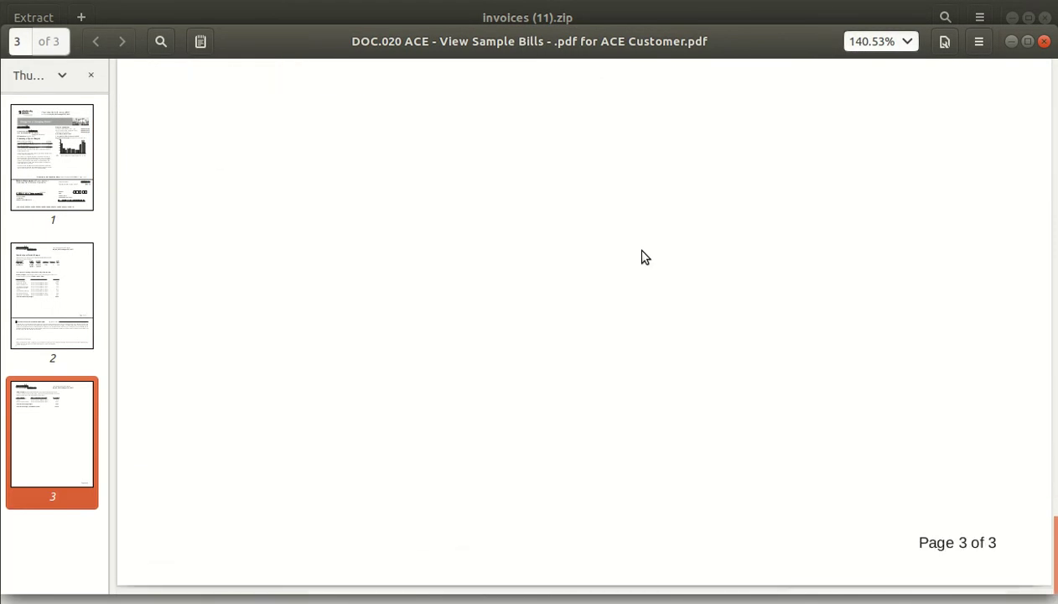
{"action": "left_click", "coordinate": [1044, 41]}
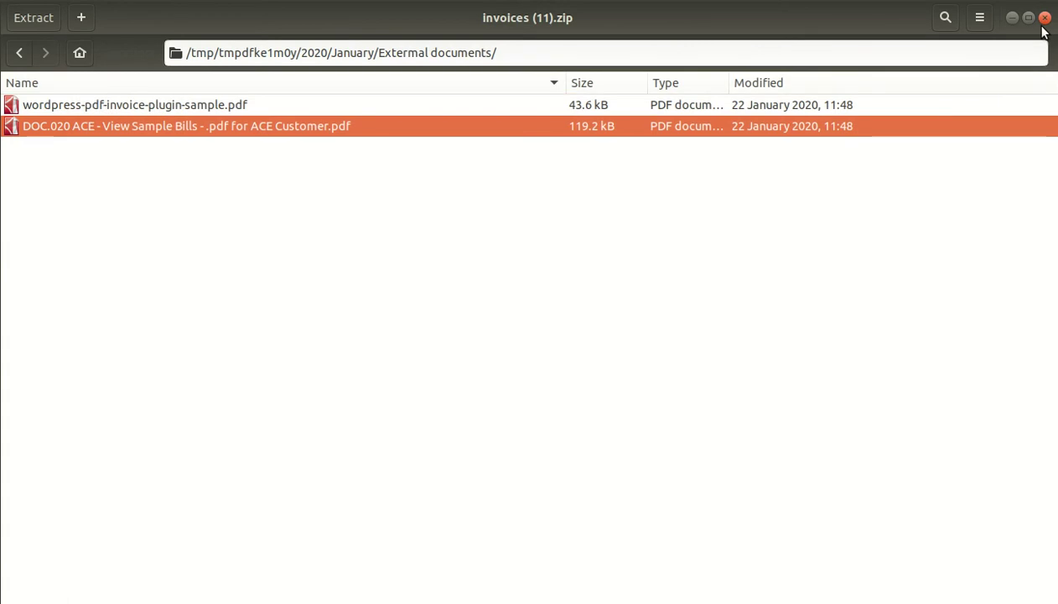
Step: Navigate the archive back up from Extermal documents to the folder that contains 2020
{"action": "left_click", "coordinate": [18, 57]}
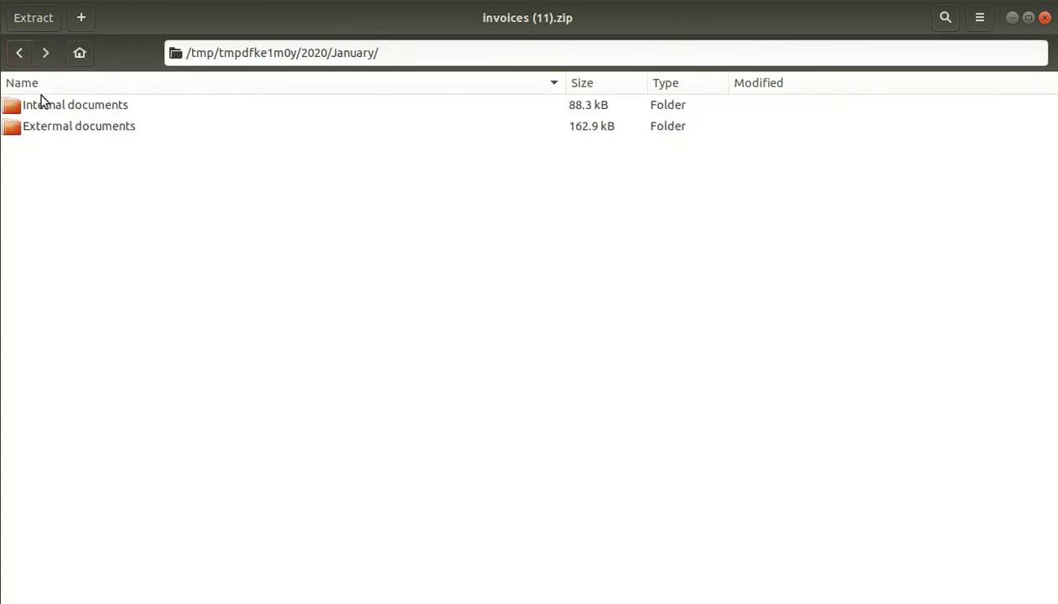
{"action": "left_click", "coordinate": [21, 56]}
{"action": "left_click", "coordinate": [21, 56]}
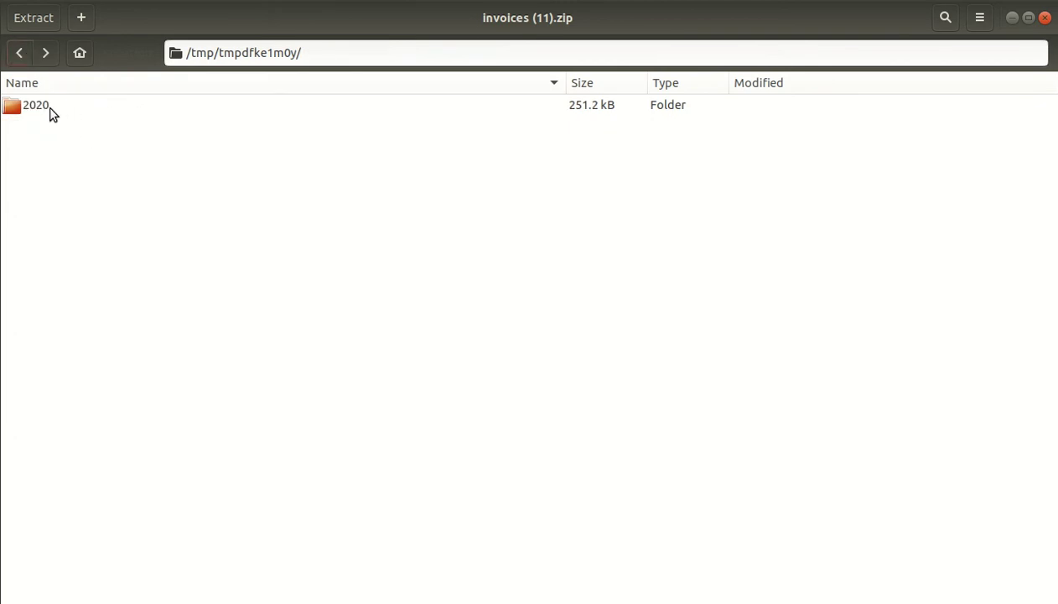
Step: Minimize the archive window to return to Odoo in Chrome and dismiss the Export Invoice dialog for the vendor bills
{"action": "left_click", "coordinate": [1011, 18]}
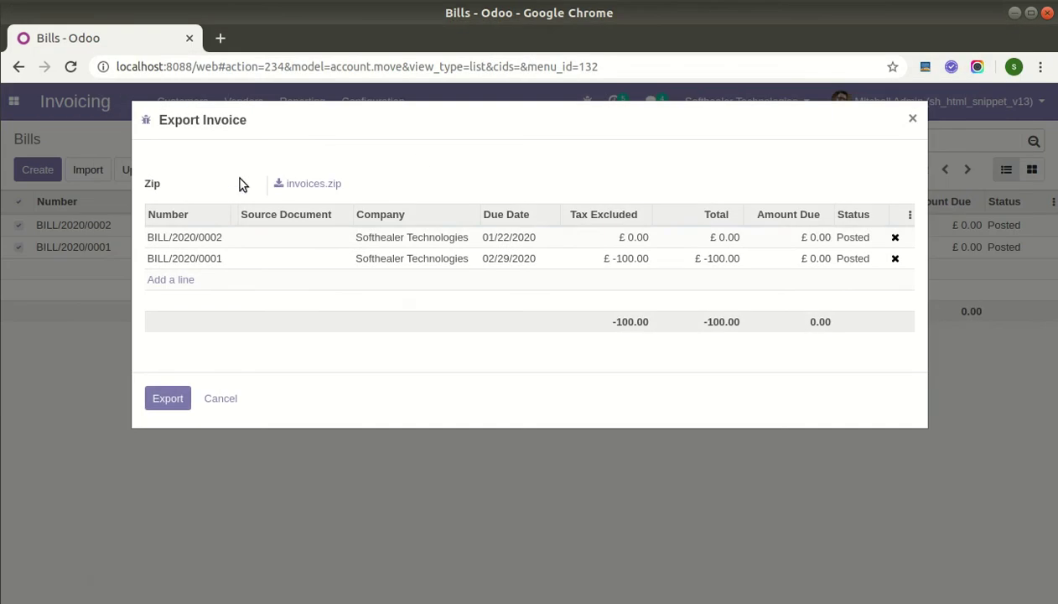
{"action": "left_click", "coordinate": [220, 400]}
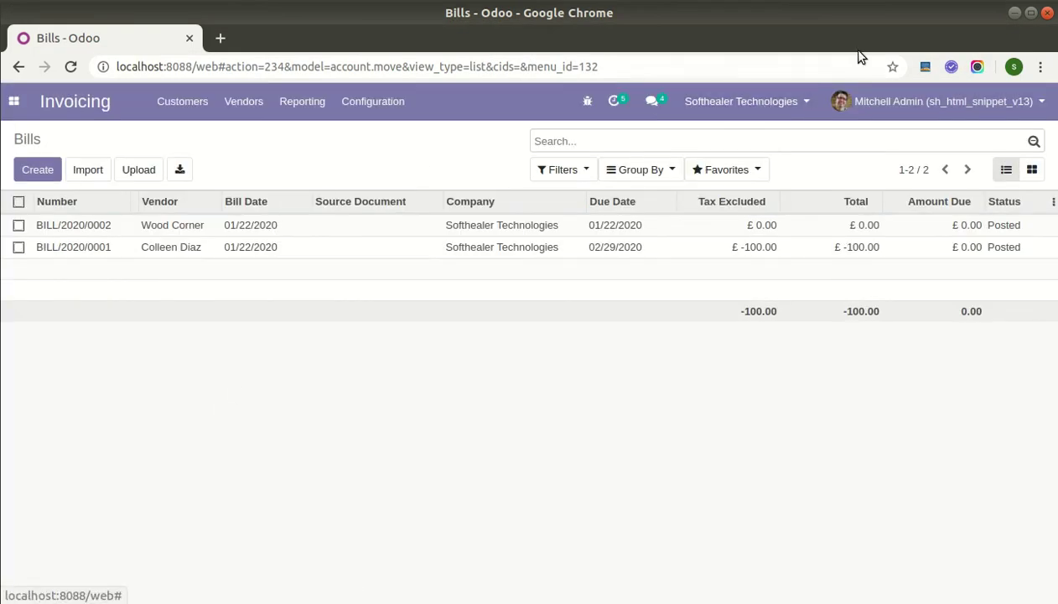